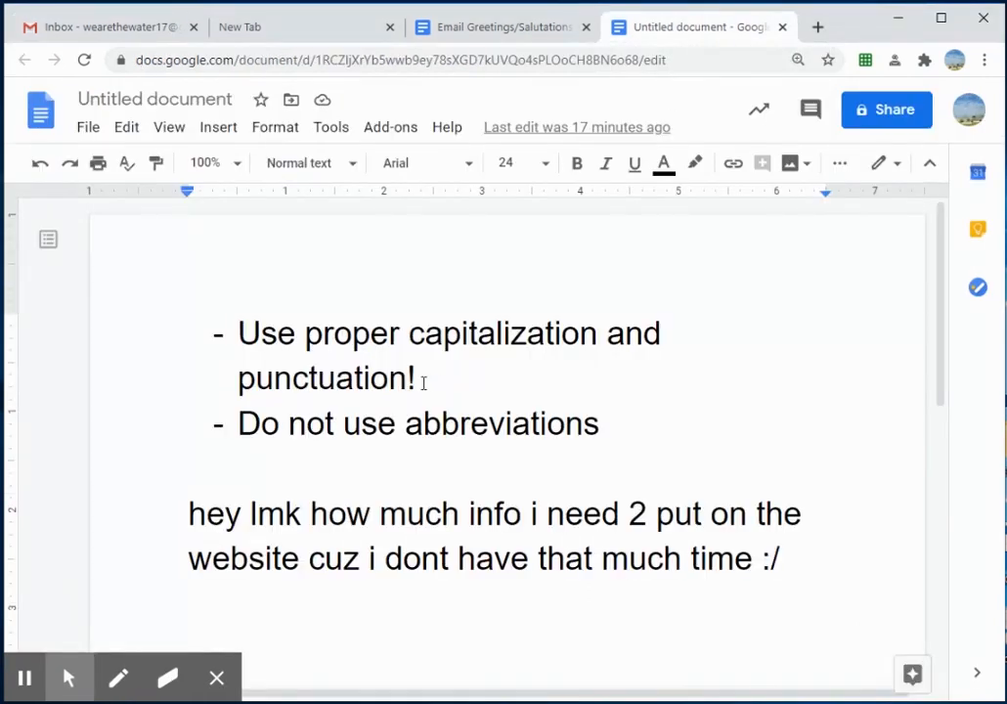
Step: Highlight the capitalization and abbreviation tips and the informal sample message in the doc, then go to Gmail
left_click_drag(240, 334, 553, 335)
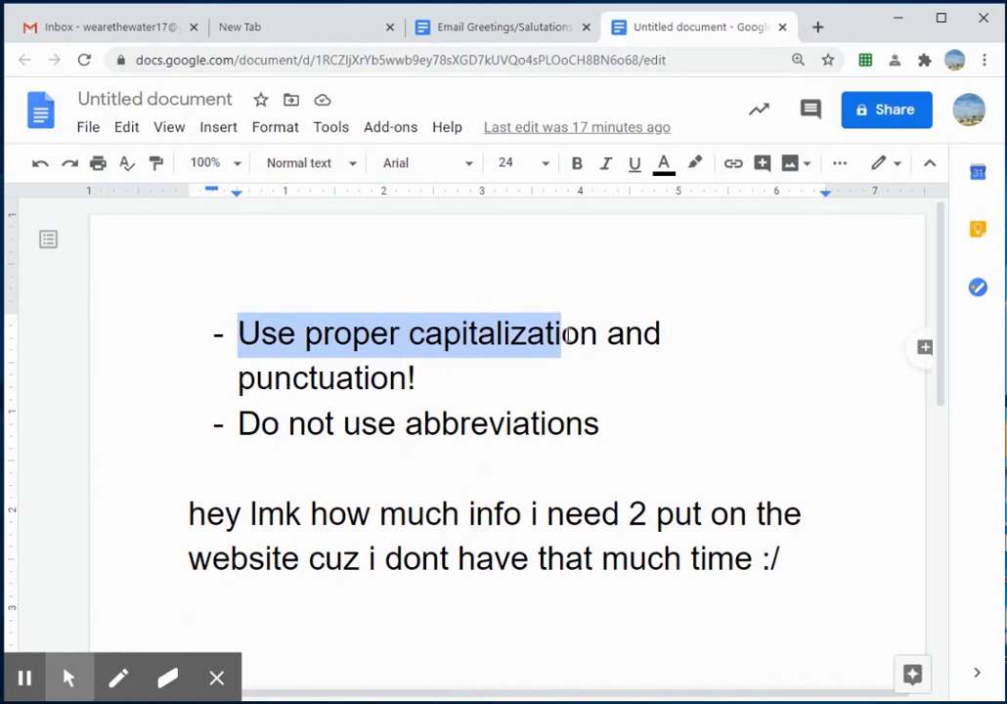
left_click(318, 378)
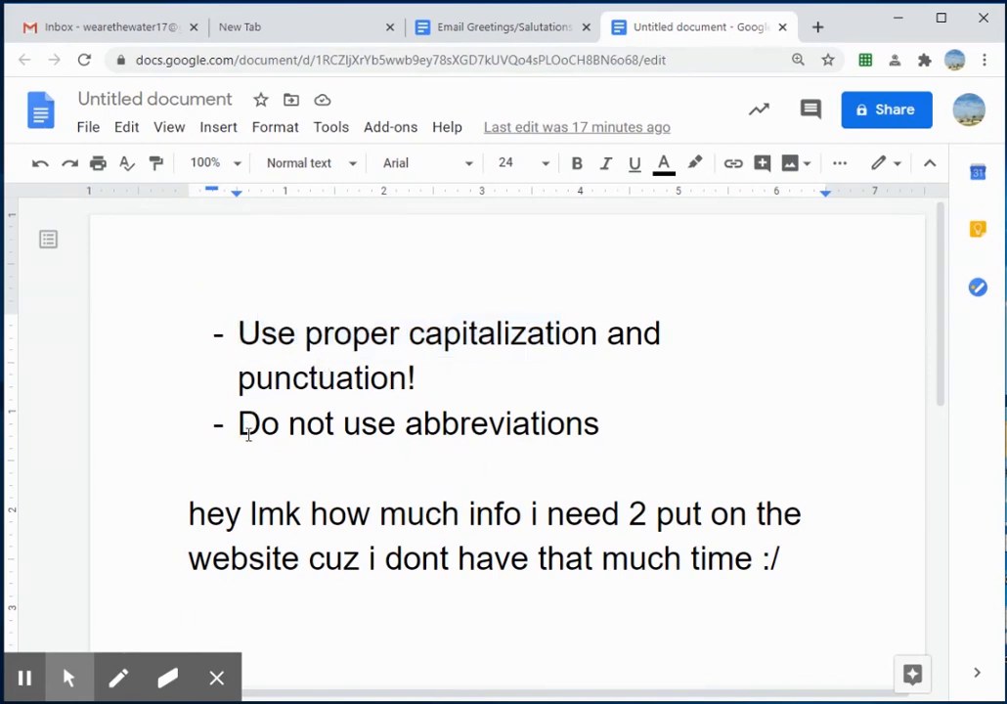
left_click_drag(240, 427, 605, 435)
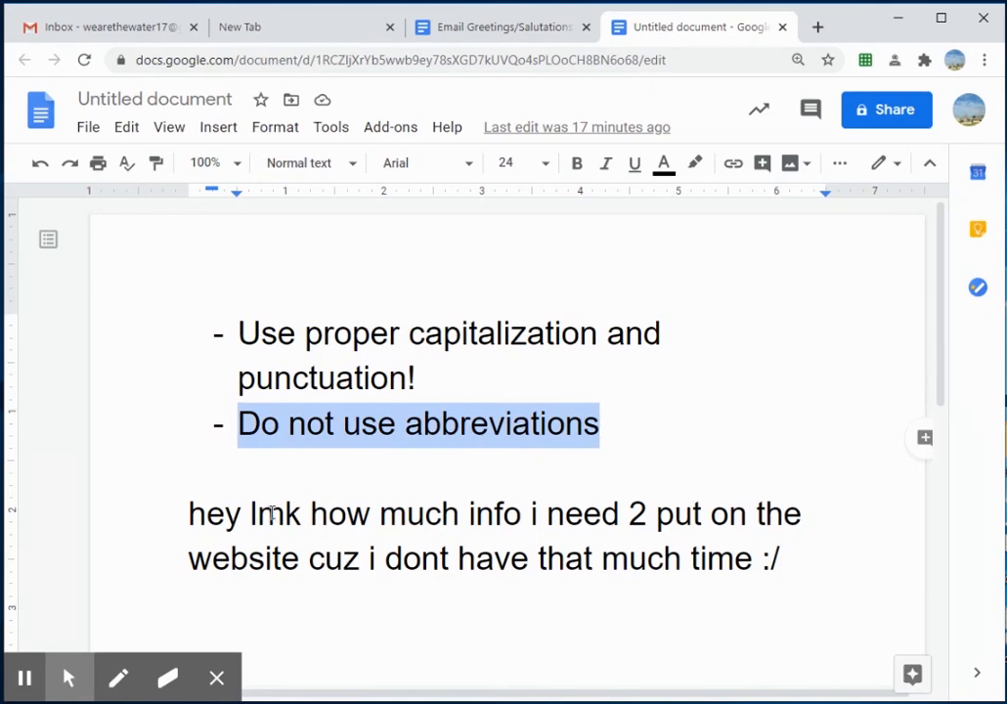
left_click(792, 555)
left_click_drag(792, 554, 193, 515)
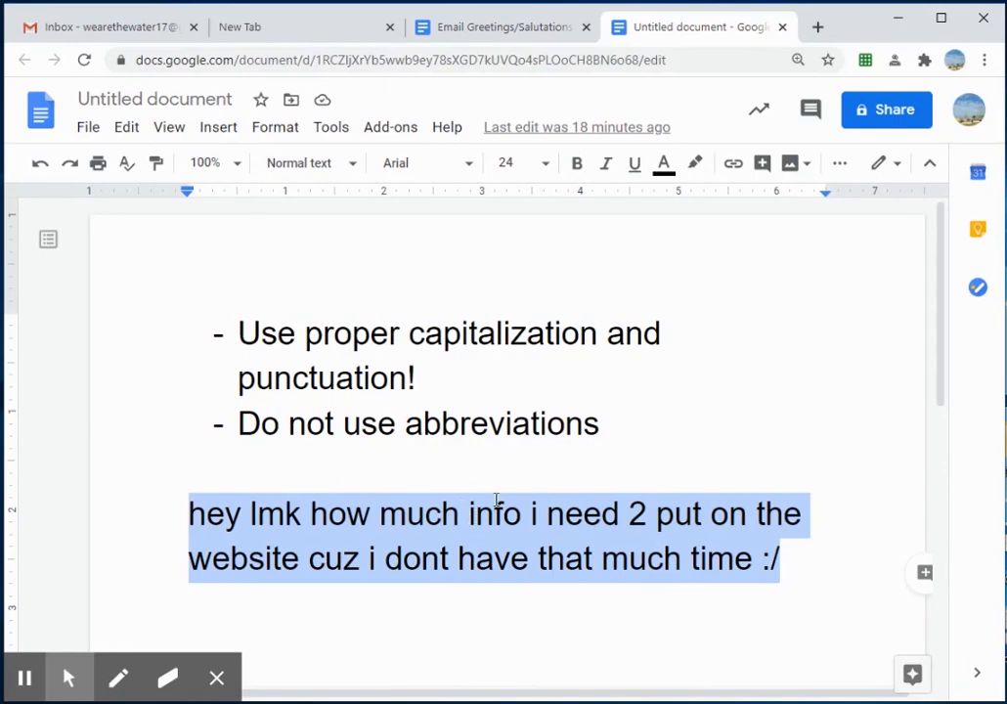
left_click(137, 32)
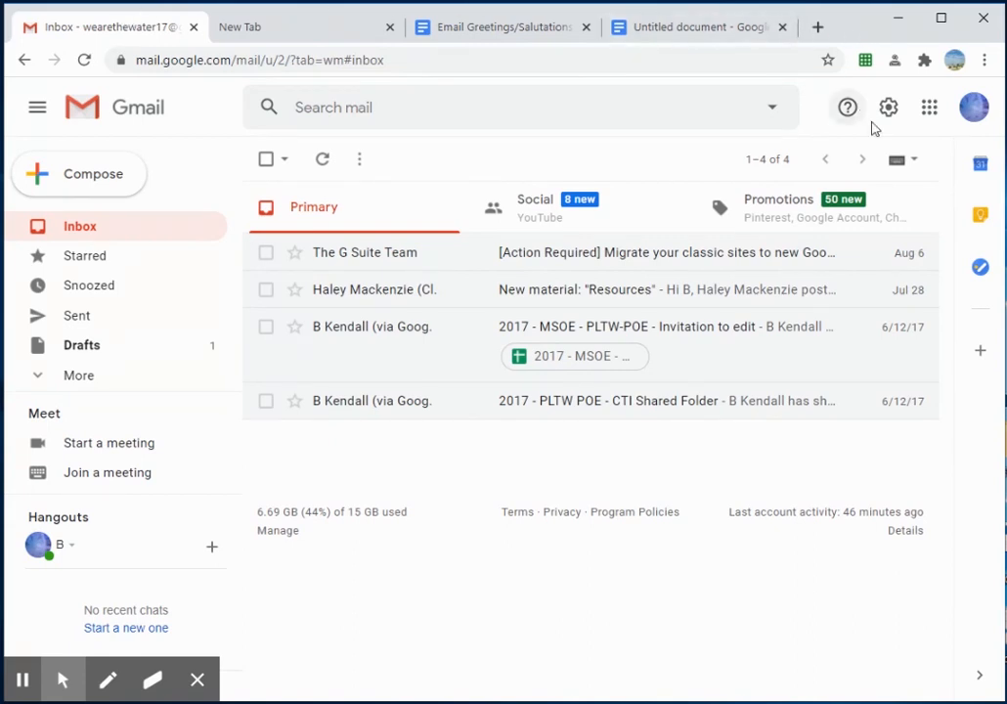
left_click(323, 23)
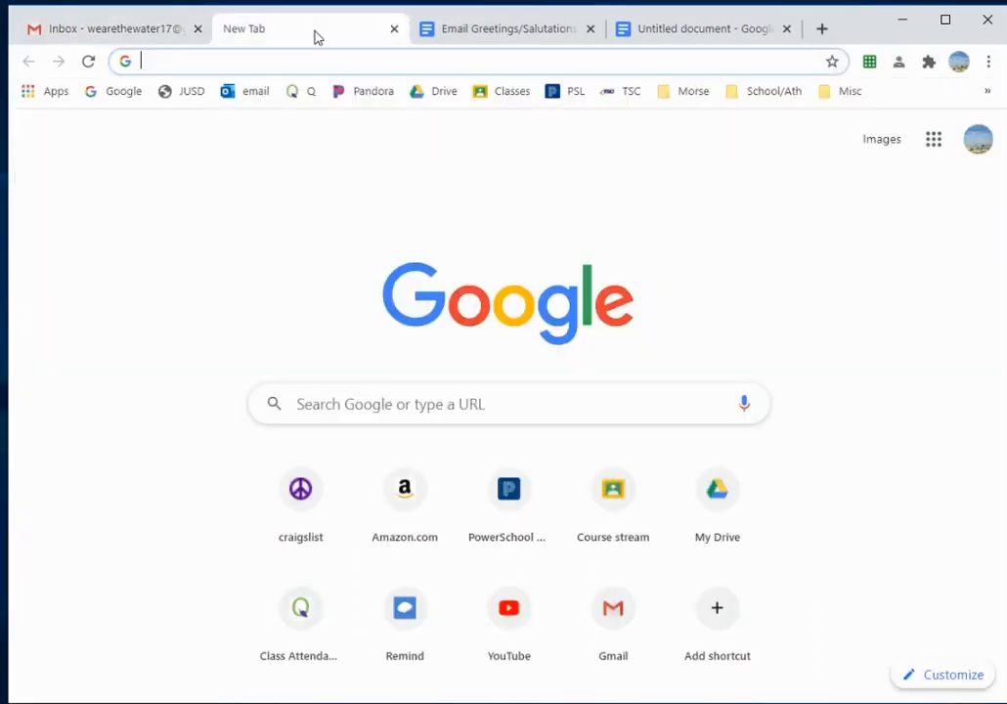
left_click(934, 143)
scroll(861, 250, "down", 2)
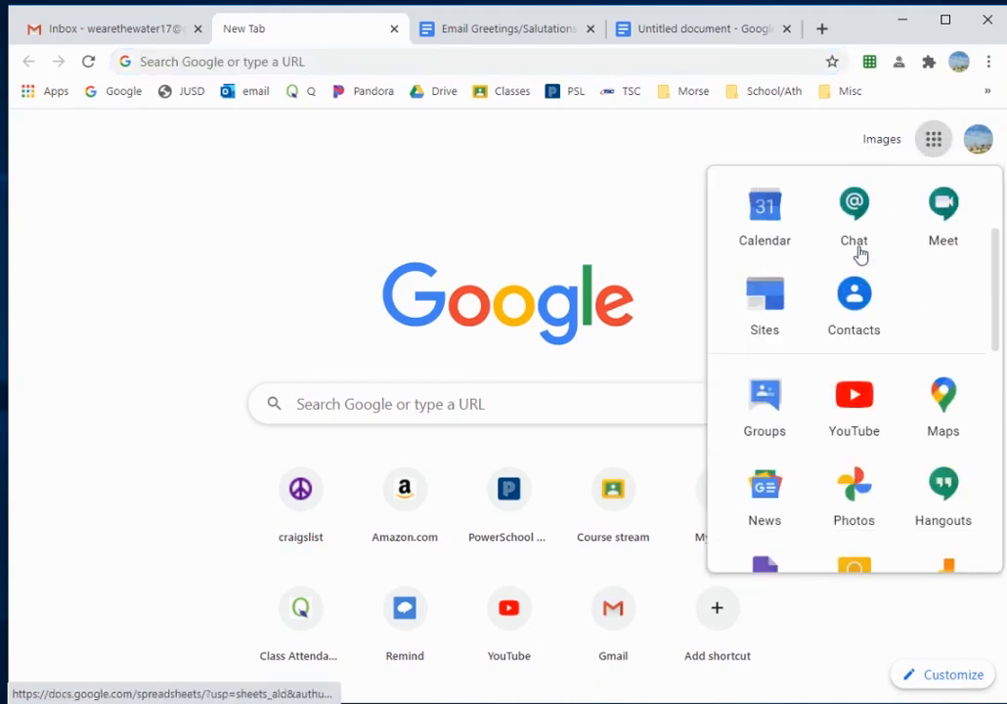
scroll(847, 321, "down", 3)
scroll(847, 323, "up", 5)
left_click(169, 496)
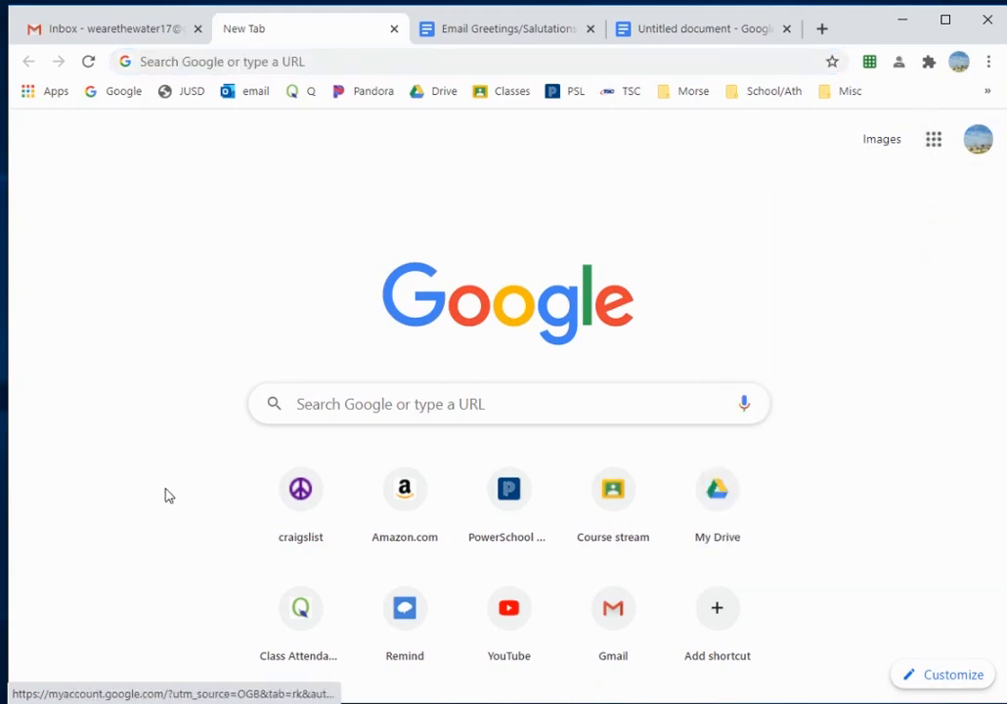
left_click(116, 29)
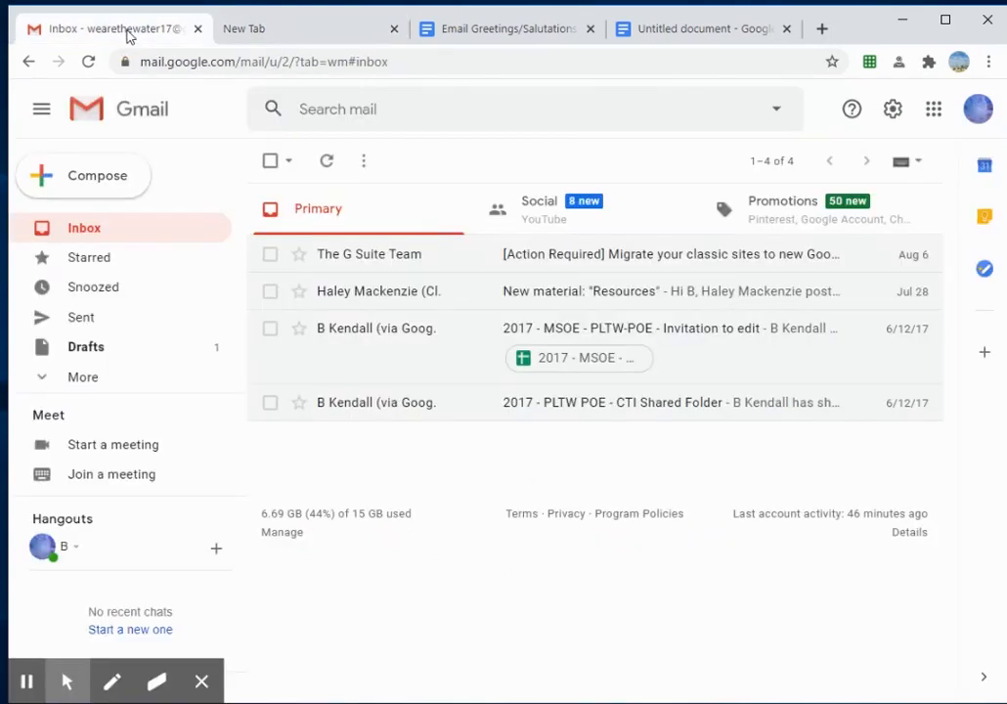
Step: Start a new message and enter the recipient's school e-mail address in the To field
left_click(99, 182)
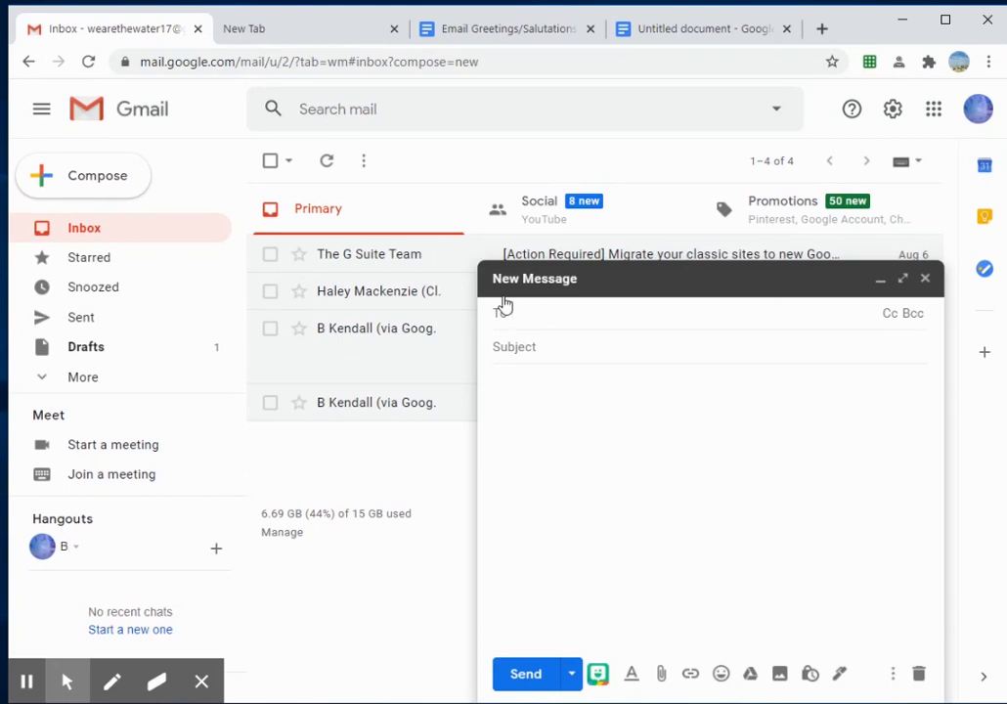
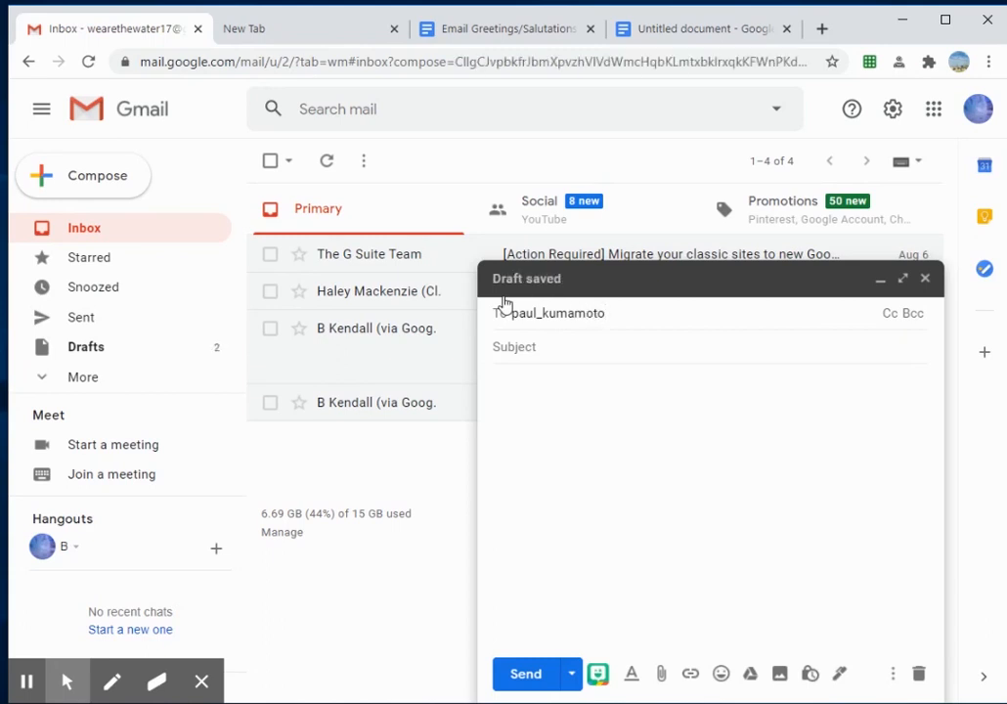
key("Return")
Step: Replace the To entry with the recipient's full name, fixing typos
key("BackSpace")
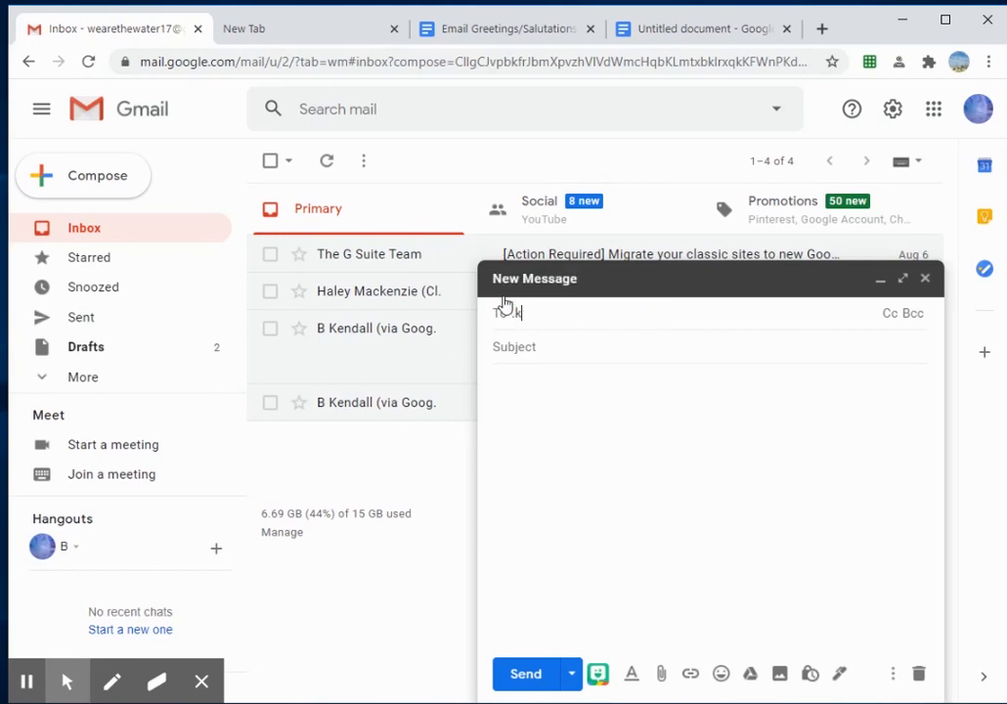
key("BackSpace")
key("BackSpace")
key("BackSpace")
key("BackSpace")
key("BackSpace")
key("BackSpace")
key("BackSpace")
key("BackSpace")
key("BackSpace")
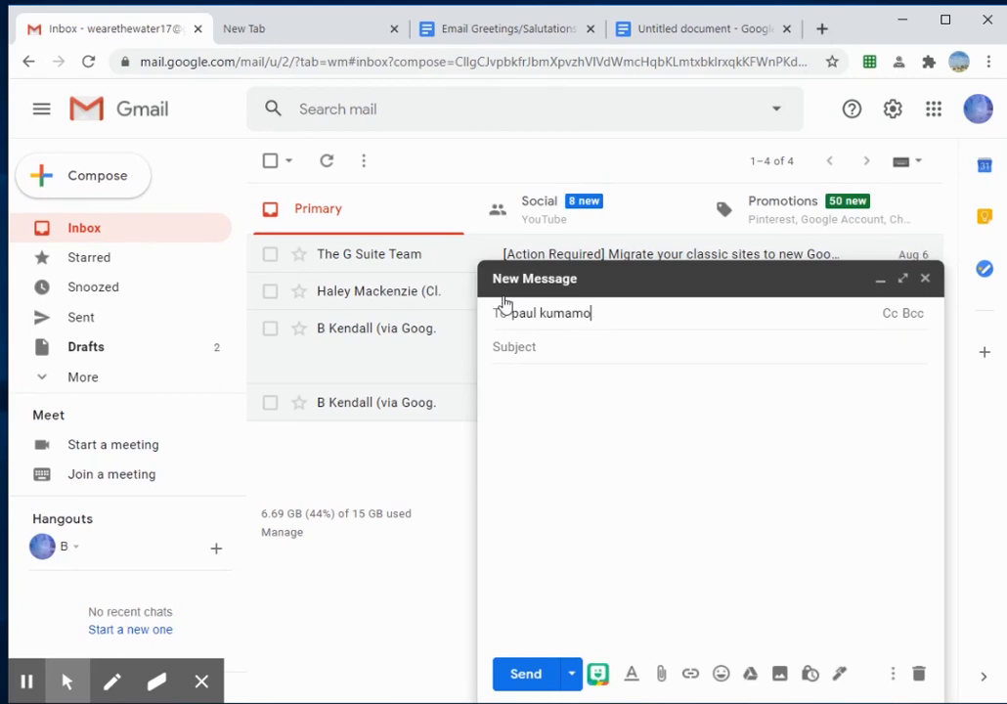
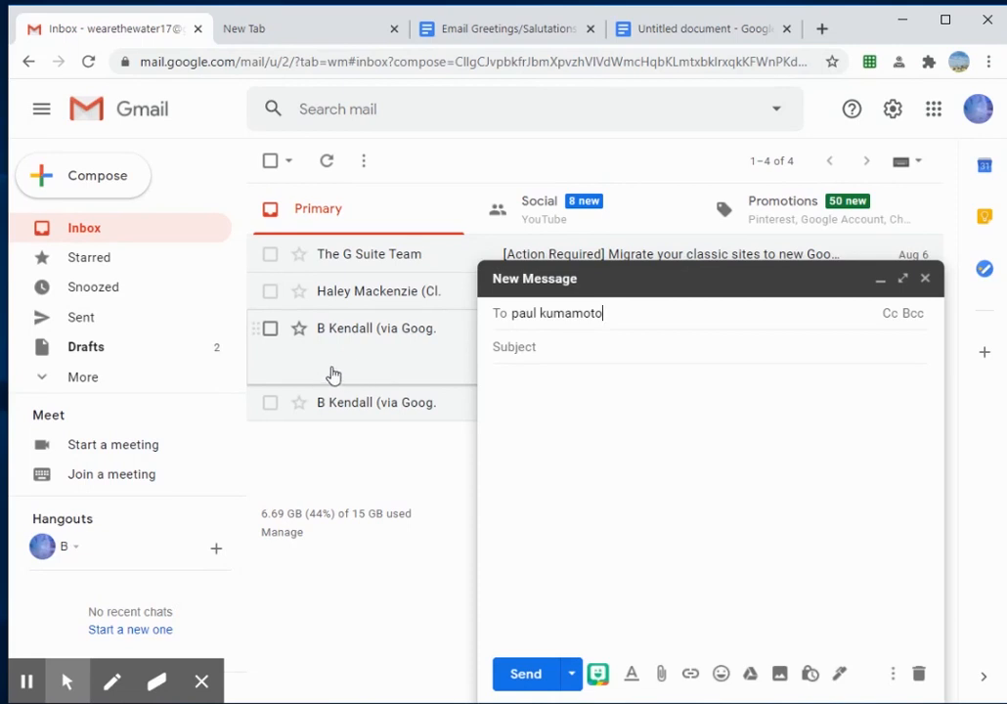
Step: Add the second recipient's school e-mail address on the Cc line and review the recipients
left_click(890, 314)
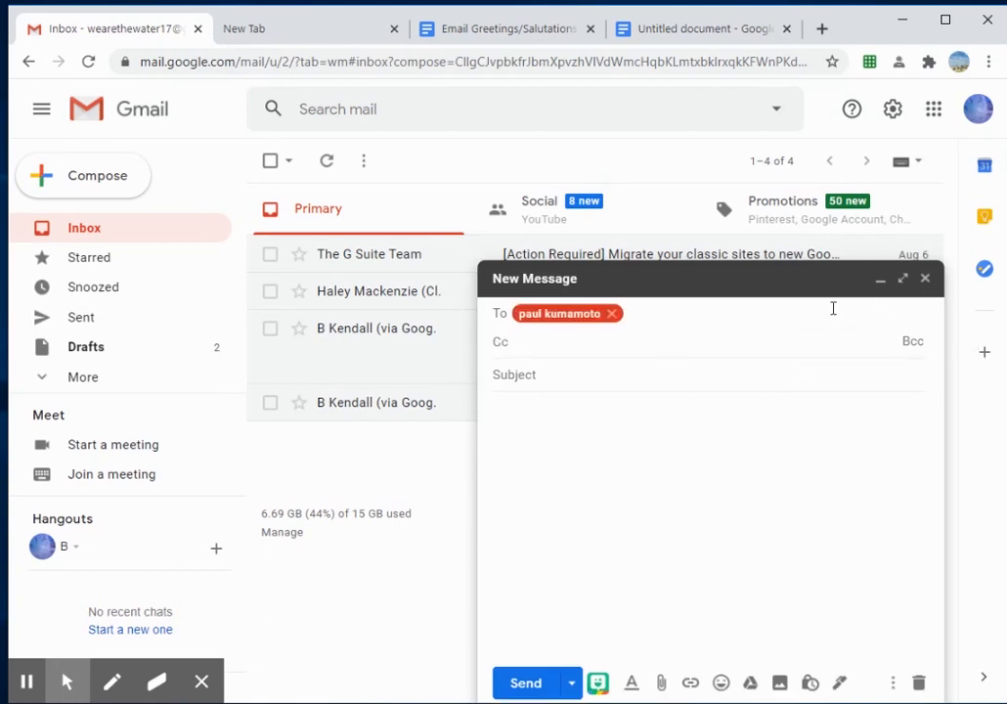
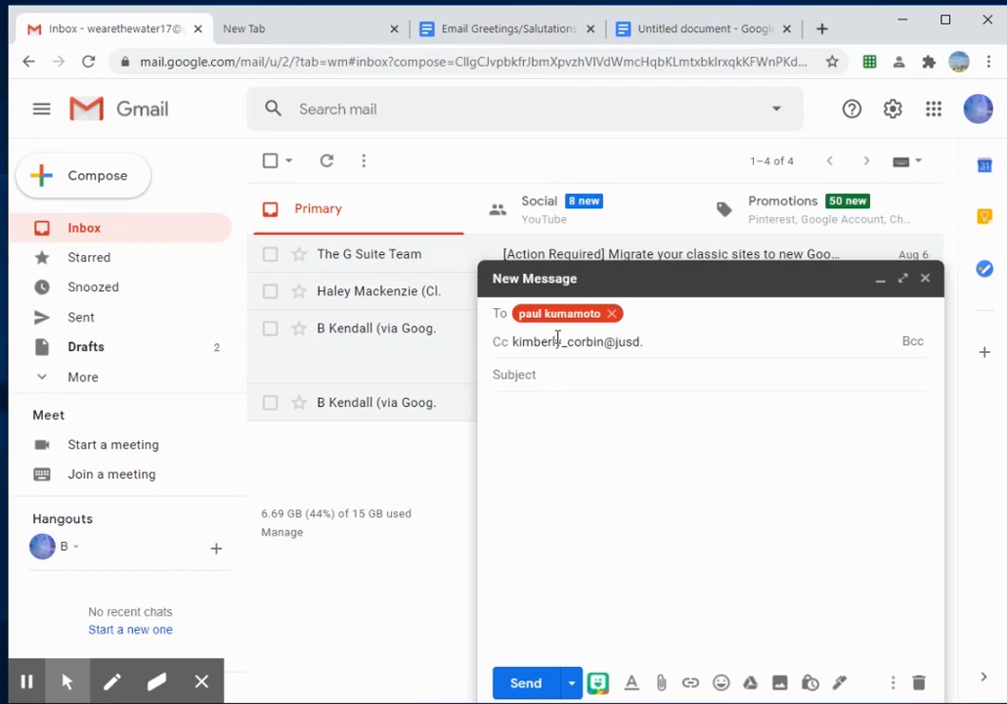
left_click(564, 379)
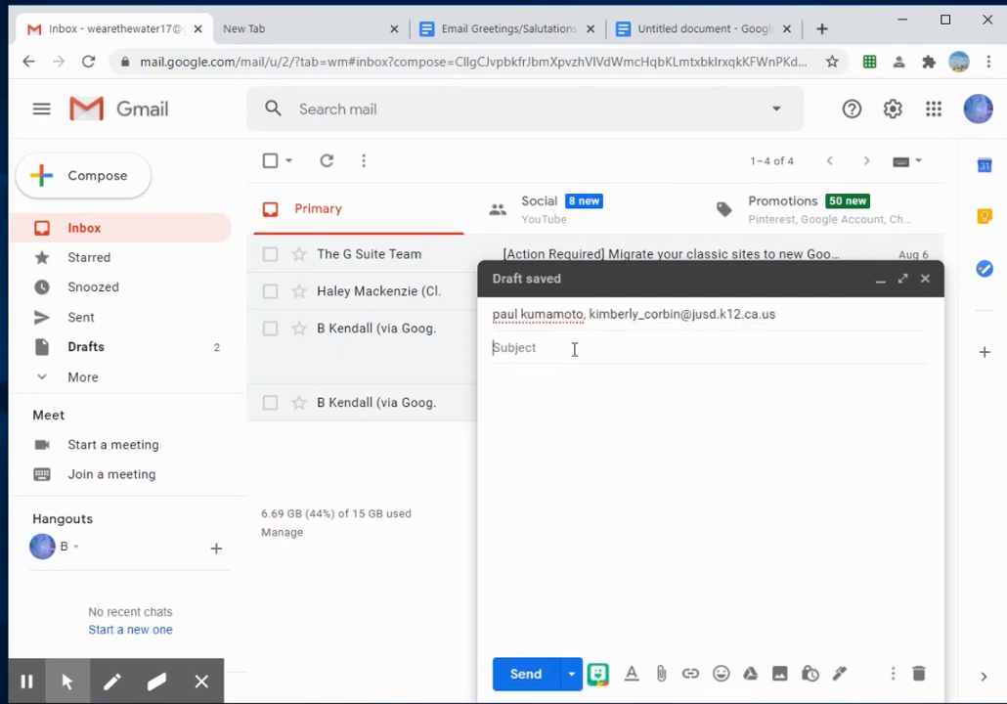
left_click(805, 314)
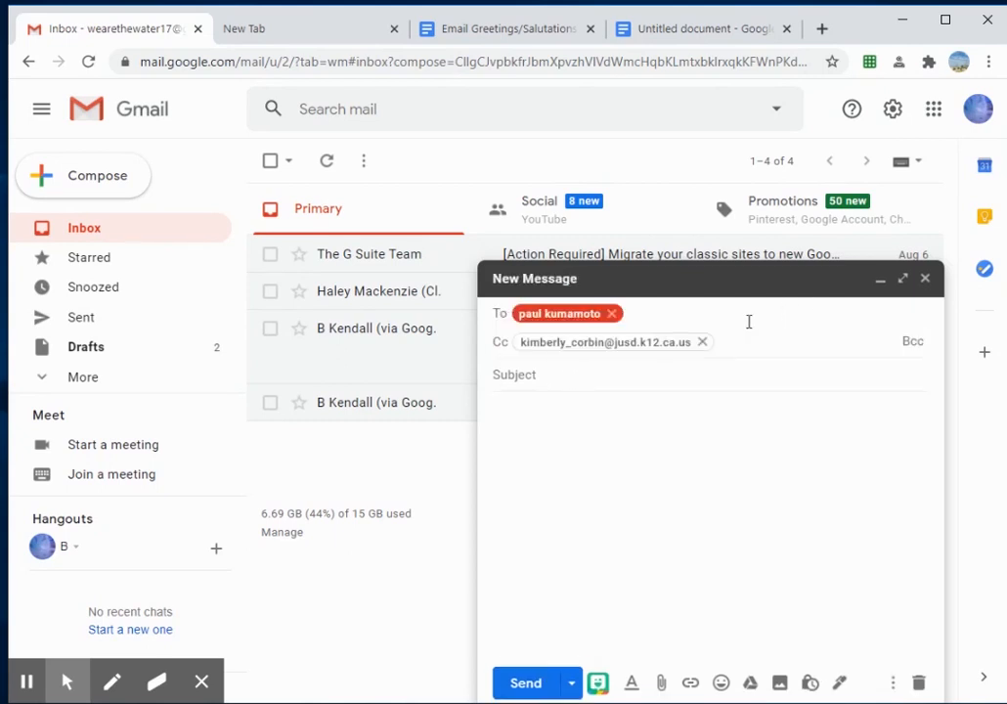
mouse_move(590, 342)
left_click(515, 373)
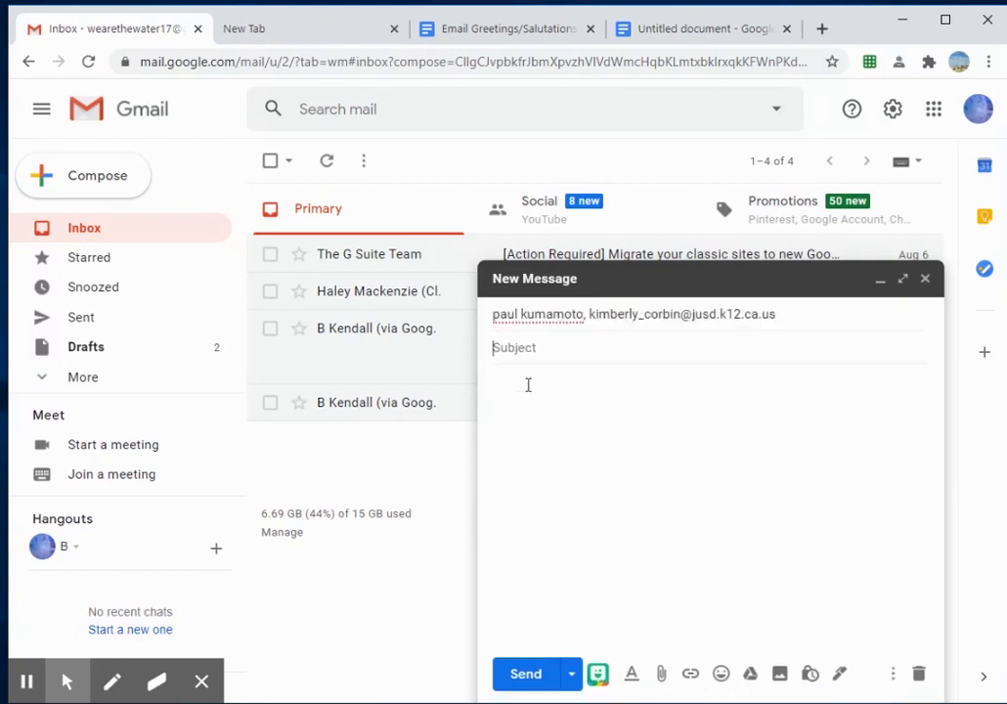
Step: Enter the subject 'Swim Team budget' and place the cursor in the message body
type("Swim Team budget")
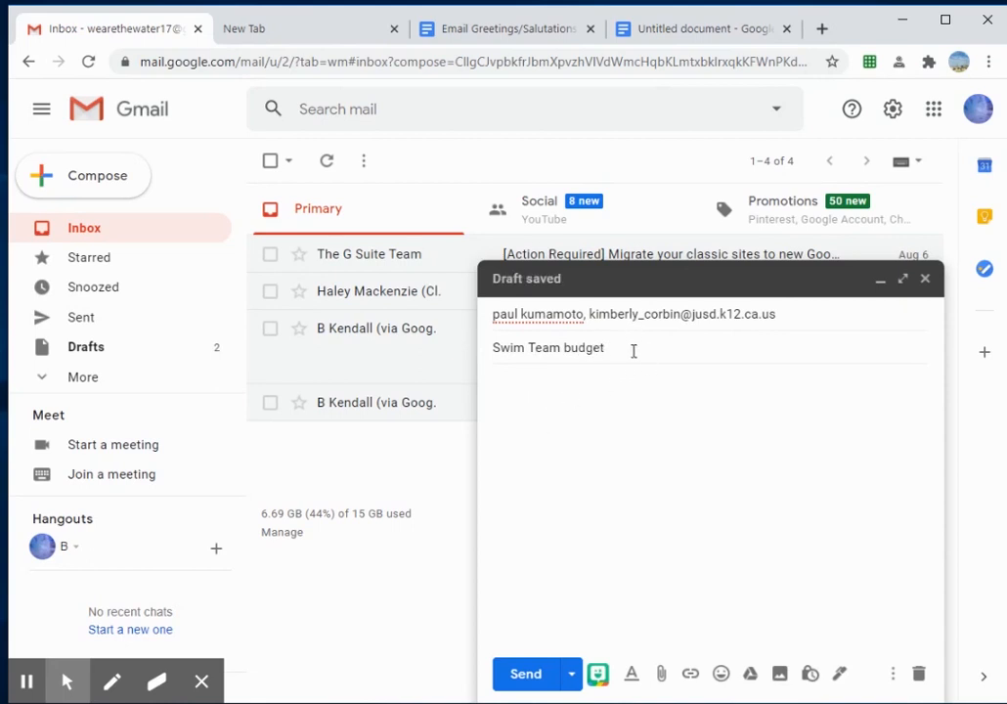
left_click_drag(625, 349, 479, 351)
key("ctrl+c")
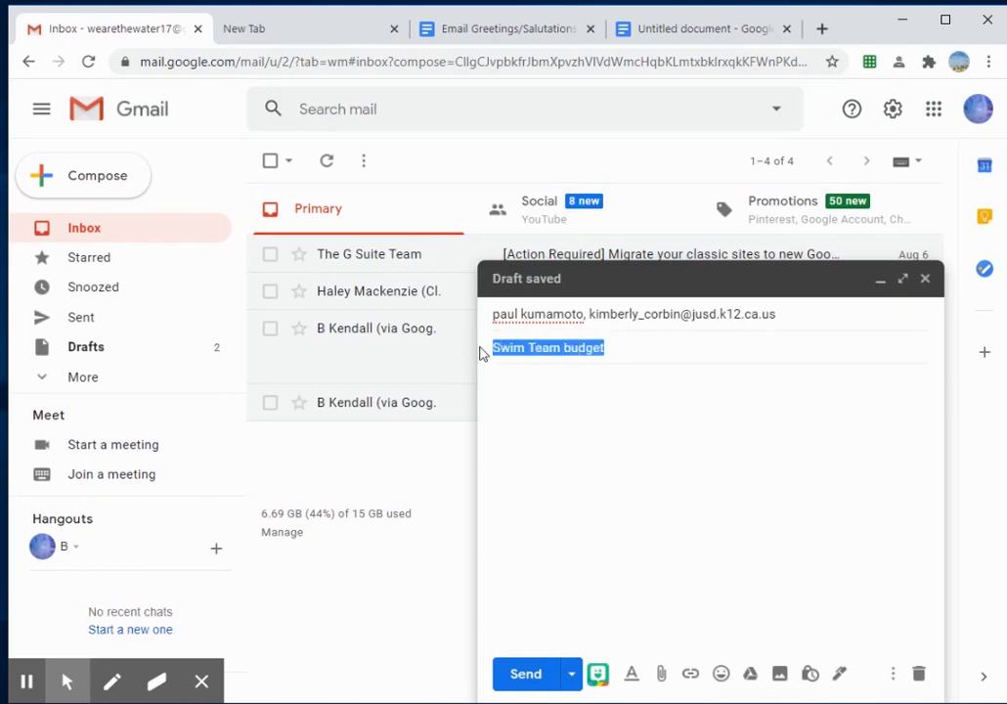
key("BackSpace")
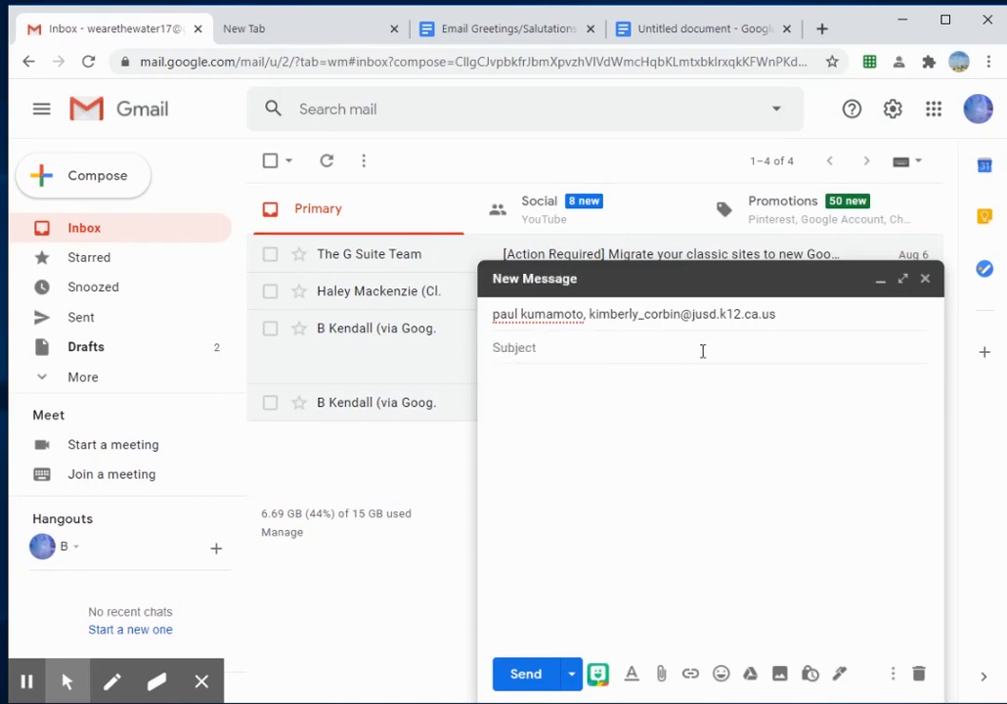
key("ctrl+v")
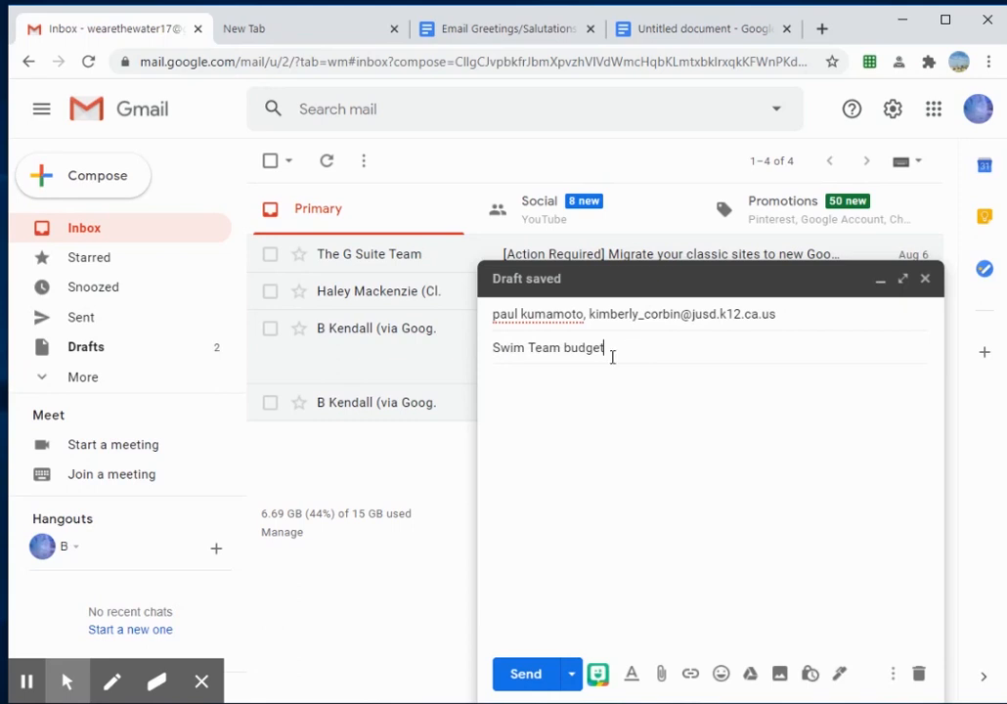
left_click(534, 396)
left_click(494, 35)
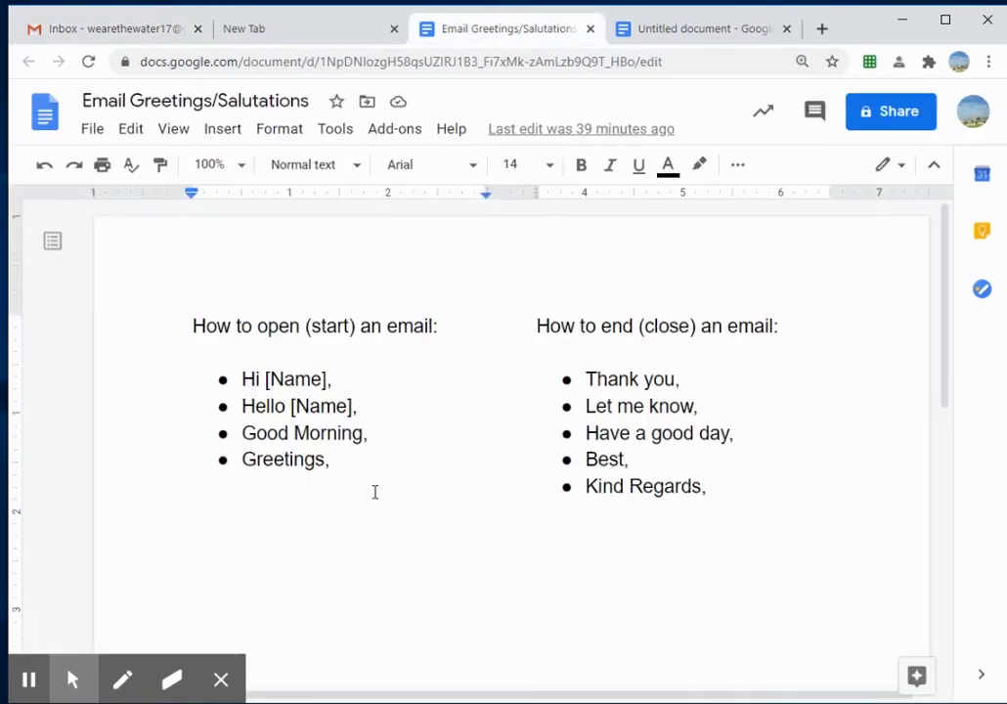
scroll(380, 488, "down", 4)
scroll(380, 485, "up", 4)
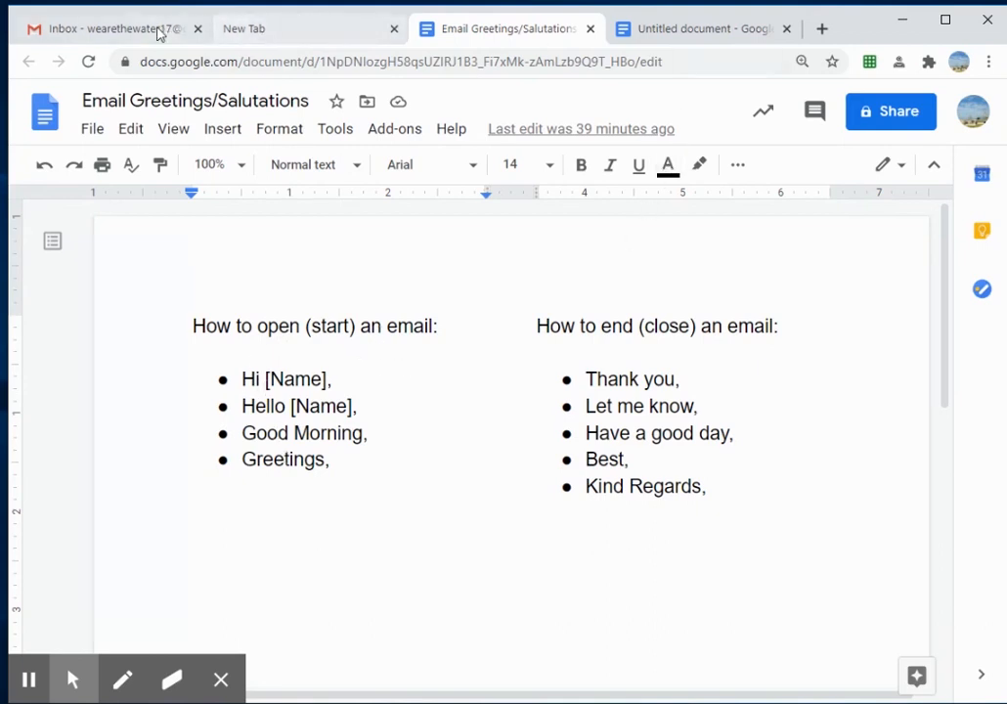
left_click(158, 30)
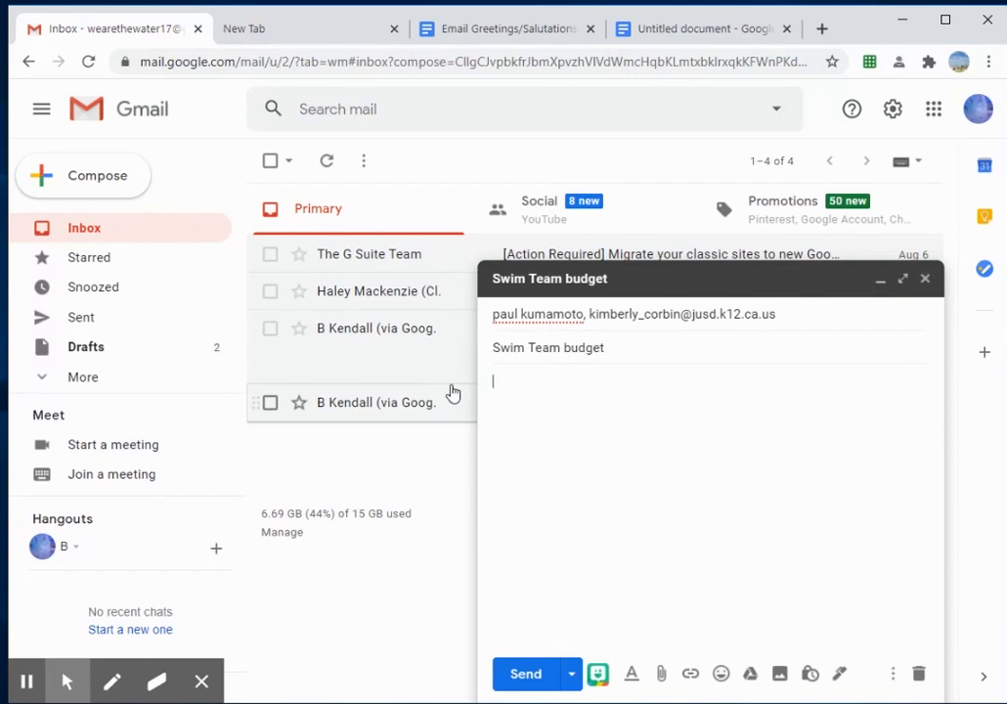
Step: Write a 'Hello' greeting to the recipient followed by 'I have a question about the budget ....'
type("Hello Kumi,")
key("Return")
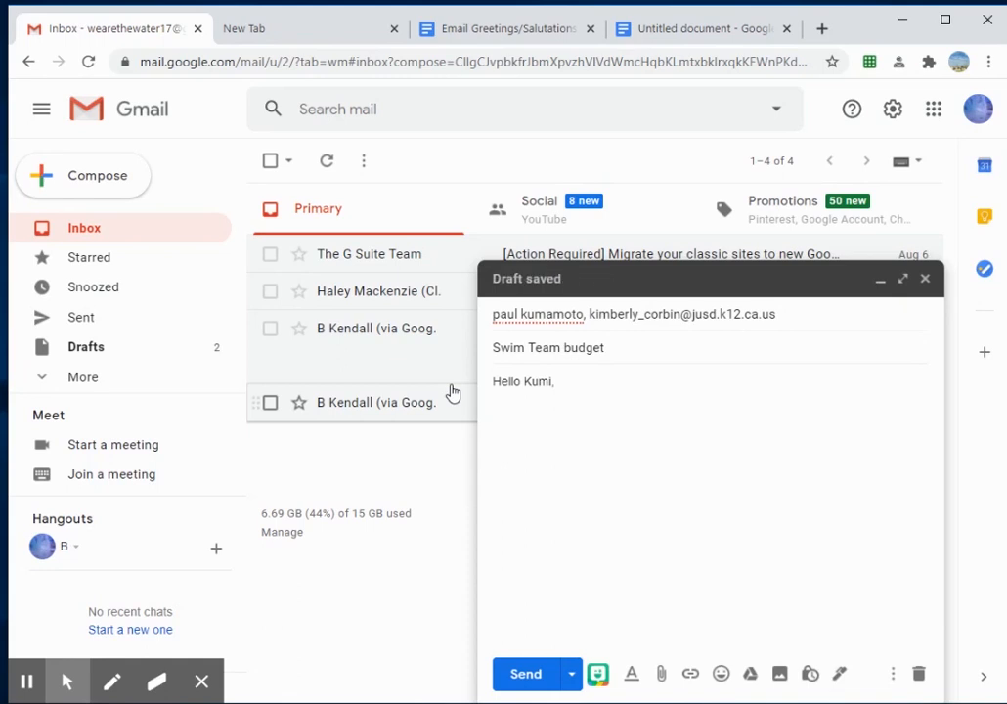
type("I have a question about the")
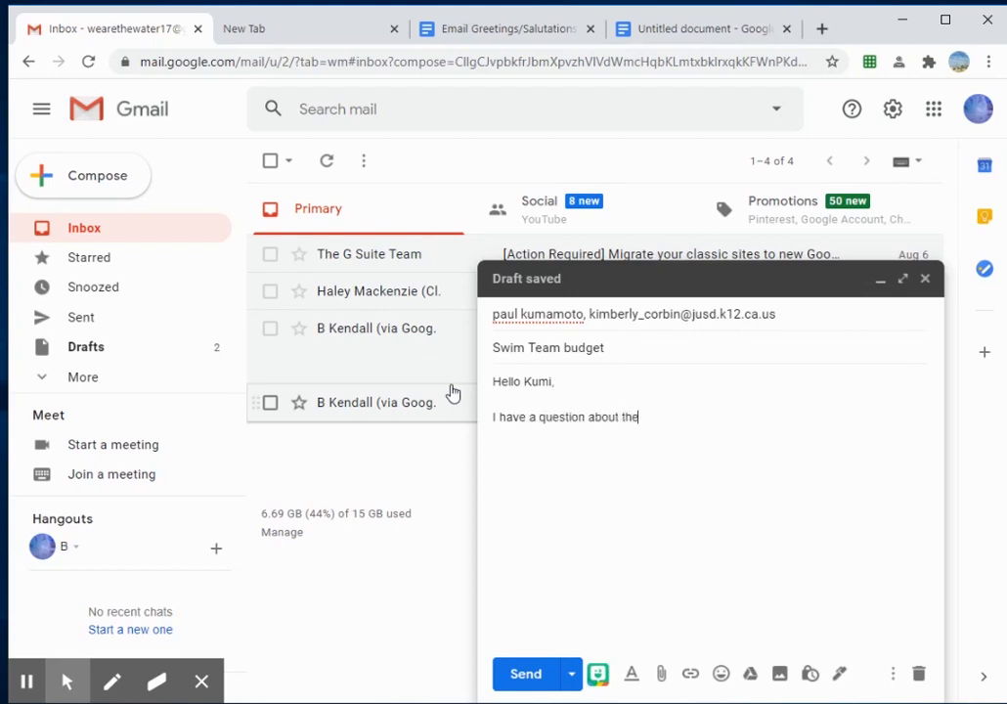
type(" budget ....")
left_click(503, 27)
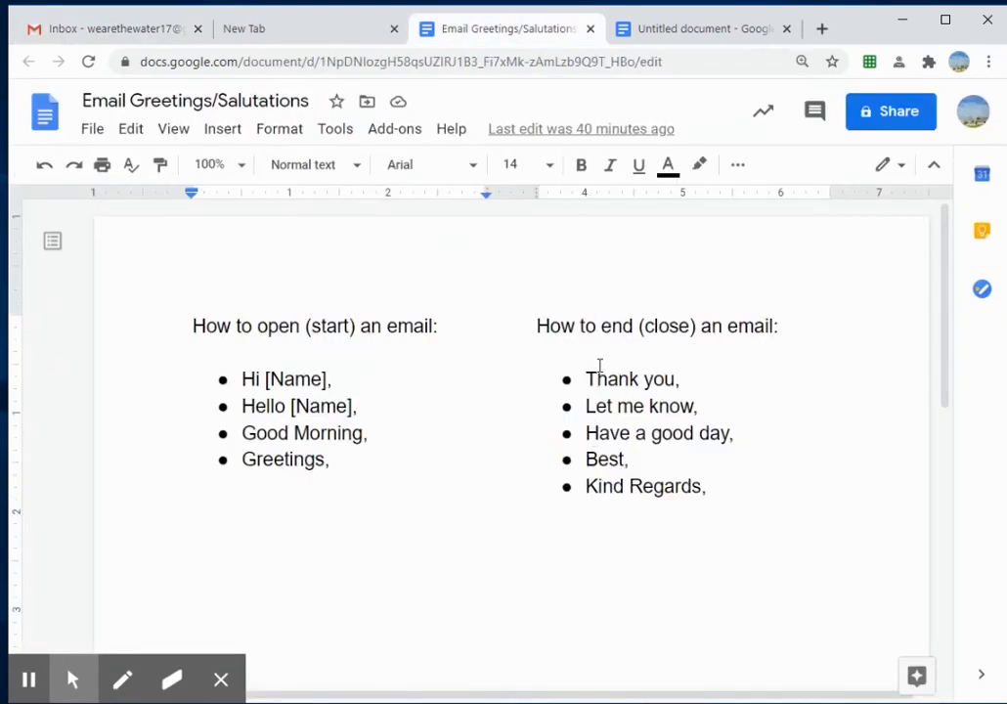
left_click_drag(584, 379, 681, 379)
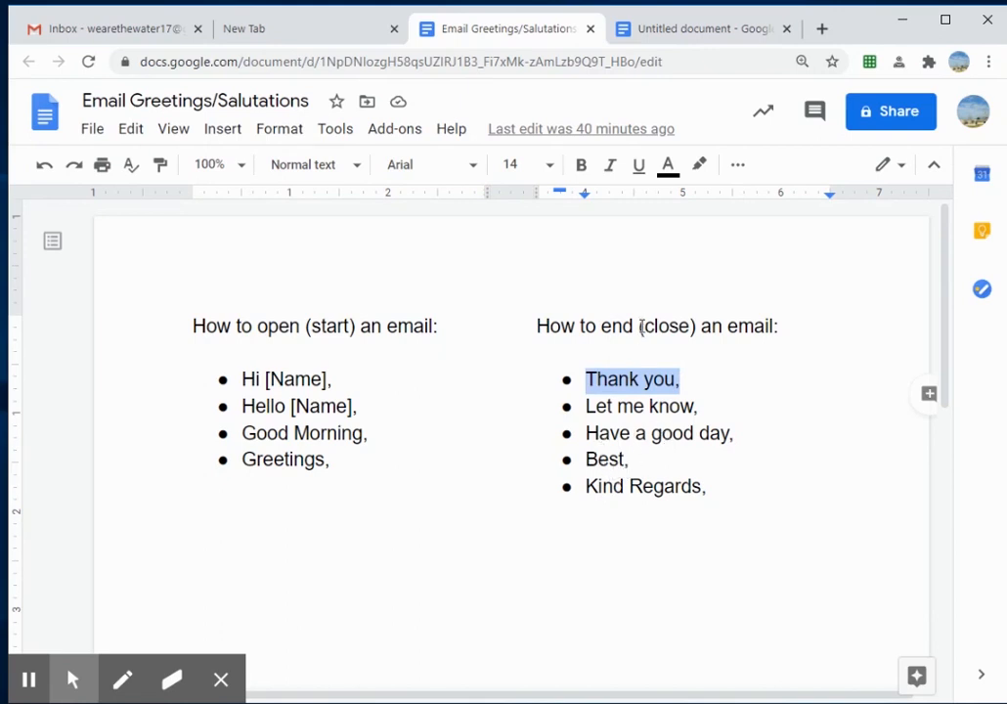
left_click_drag(706, 486, 536, 335)
left_click(137, 32)
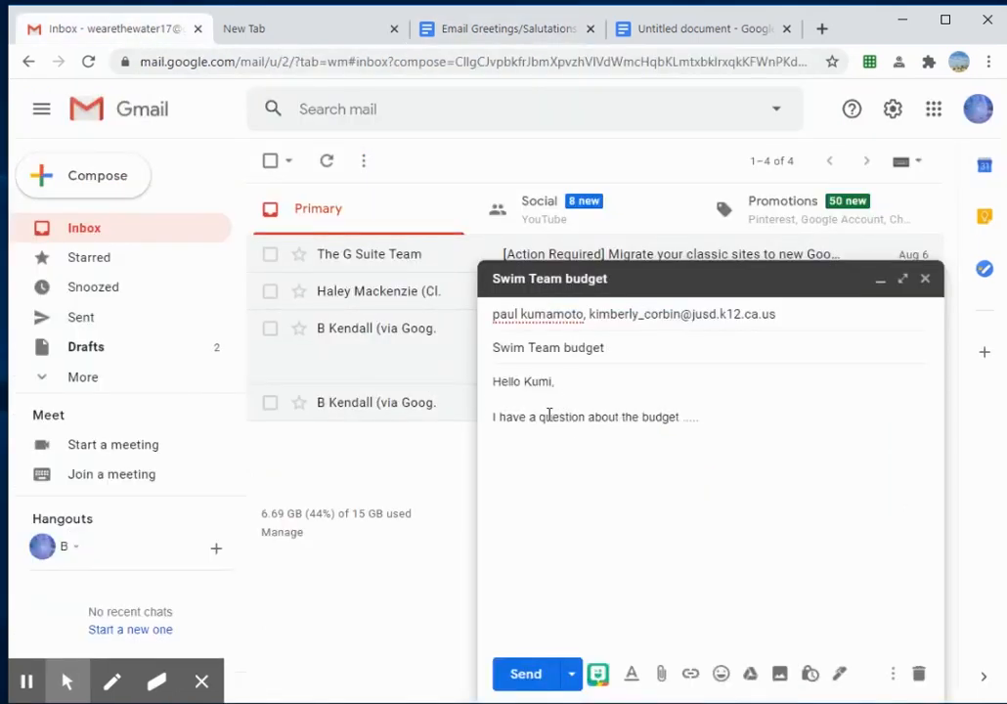
Step: Close the message with 'Thank you,' and sign it with the sender's first name on the next line
key("Return")
type("Thanks")
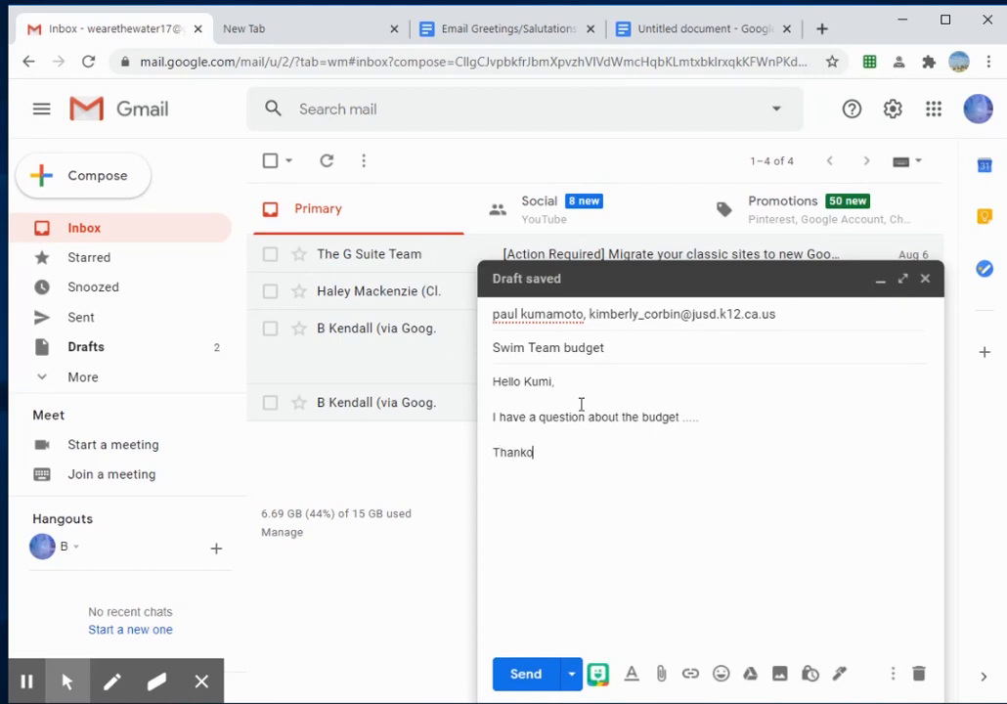
key("BackSpace")
type("you,")
key("Return")
type("Bryan")
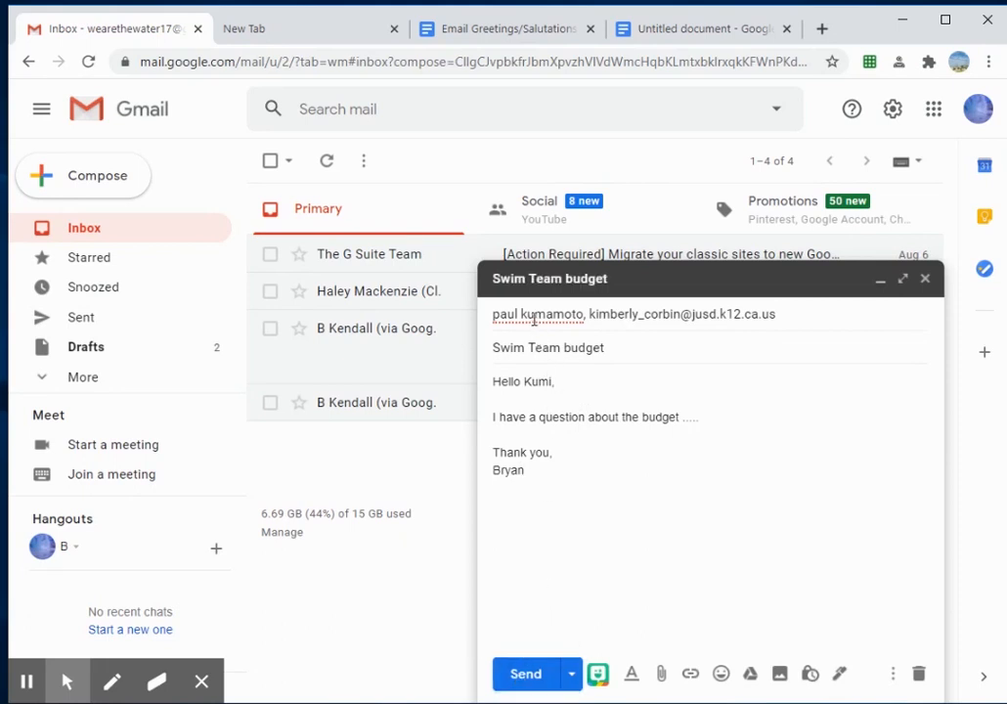
left_click(805, 314)
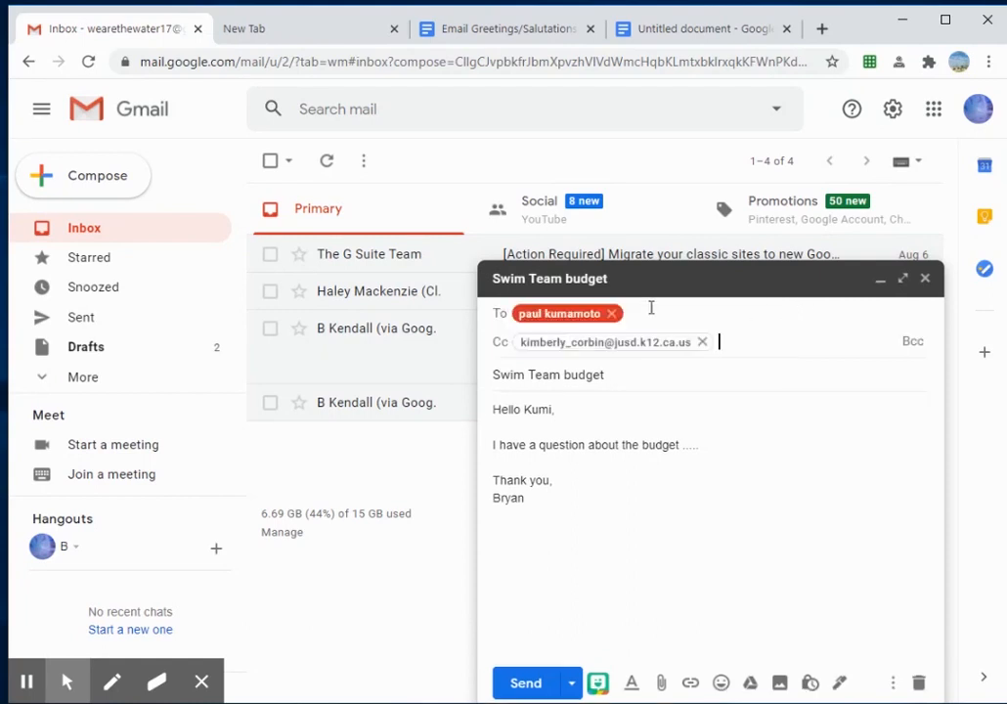
left_click(524, 375)
left_click_drag(500, 348, 621, 353)
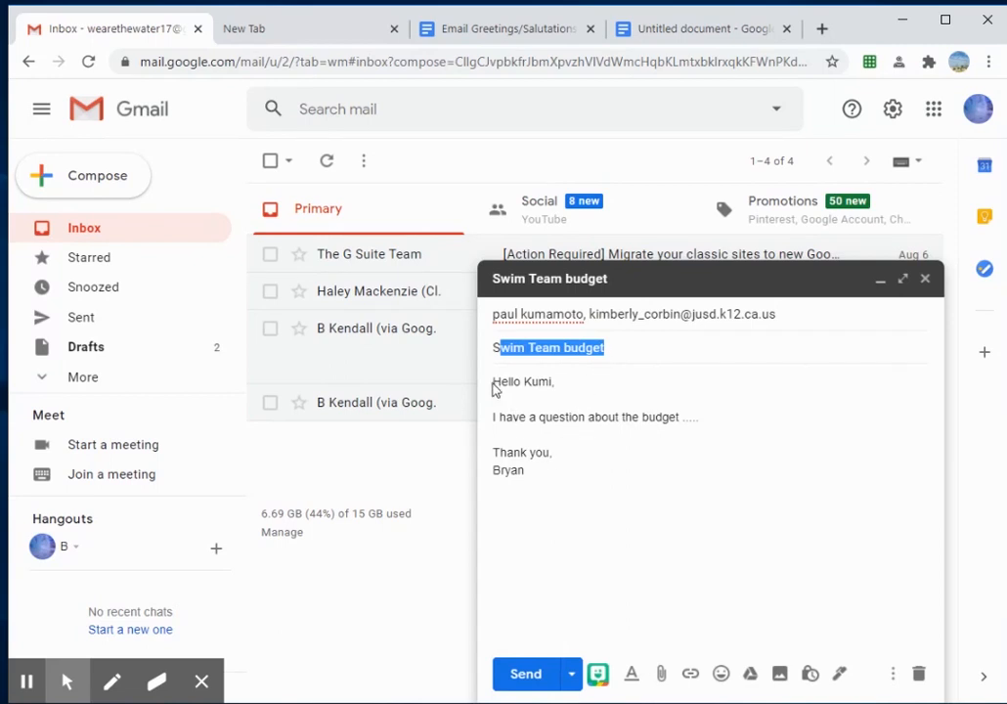
left_click_drag(499, 383, 568, 389)
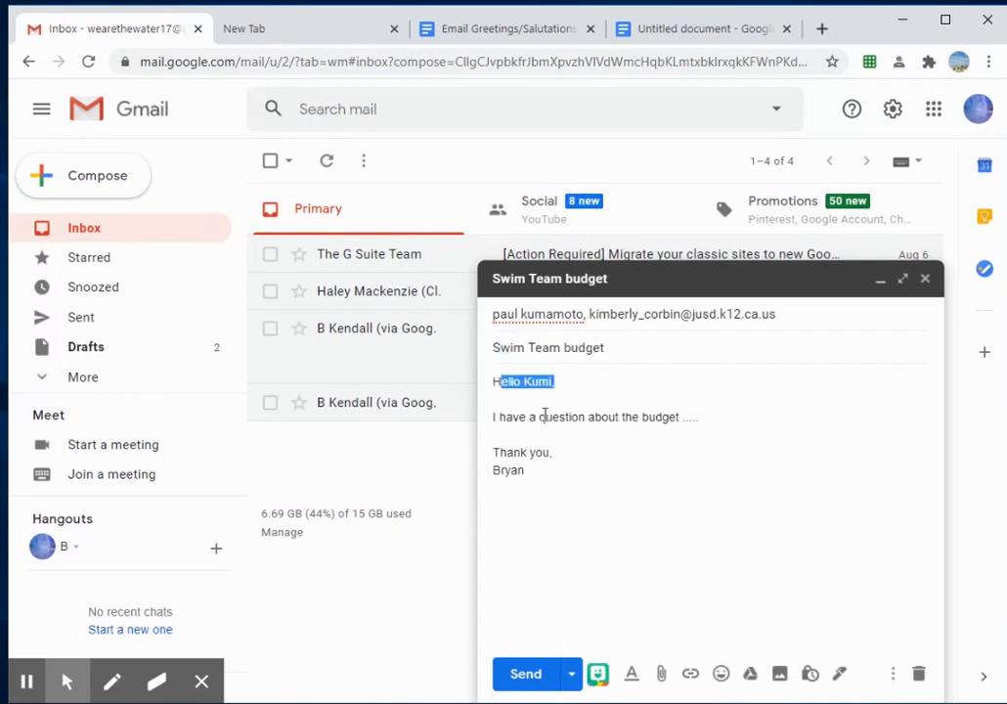
left_click(542, 418)
left_click_drag(535, 471, 490, 459)
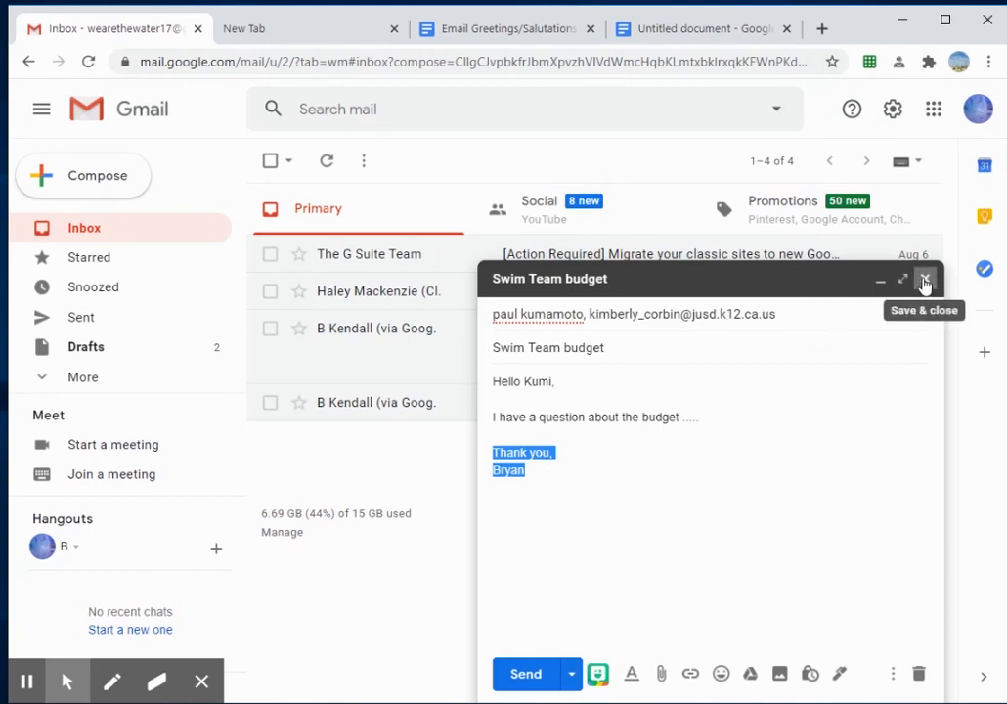
Step: Save and close the Swim Team budget draft and open the Drafts folder
left_click(797, 313)
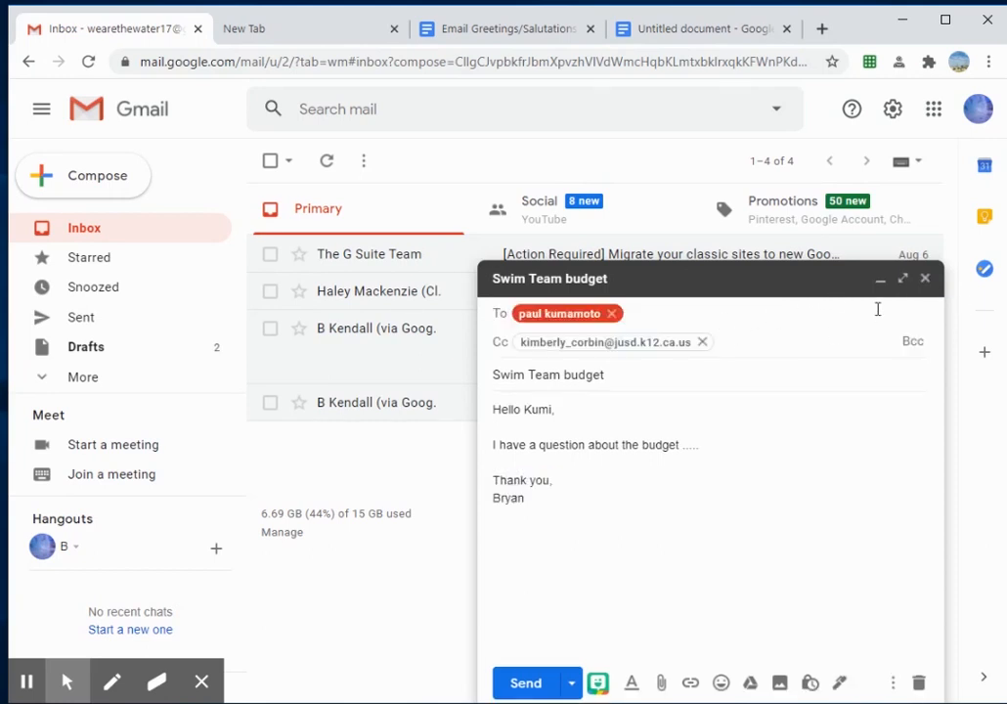
left_click(925, 279)
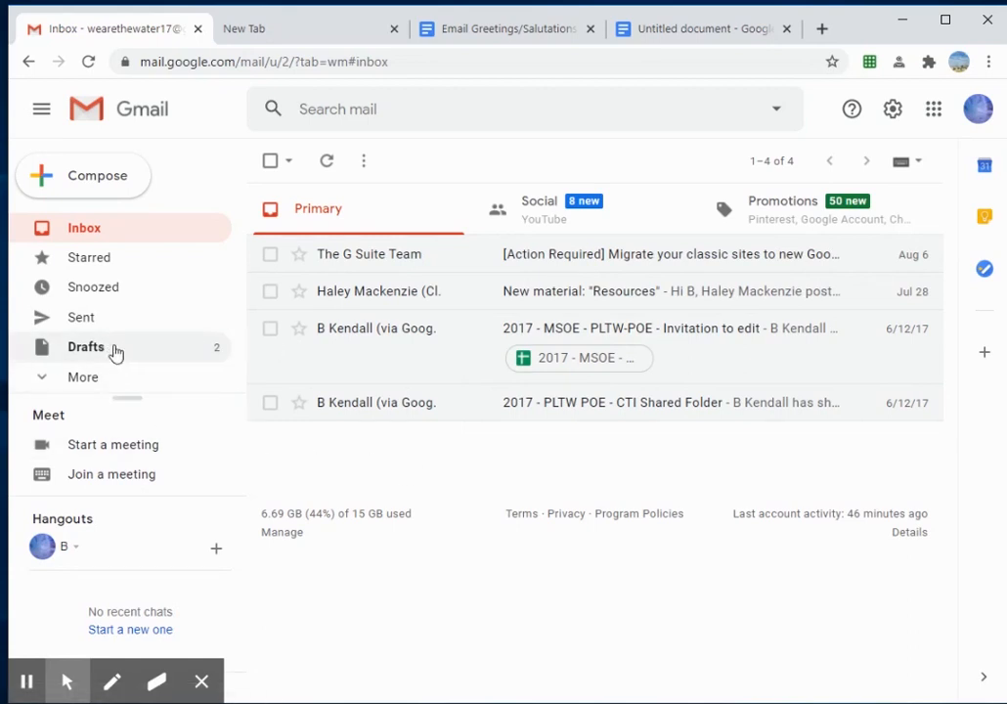
left_click_drag(115, 349, 126, 370)
left_click(46, 354)
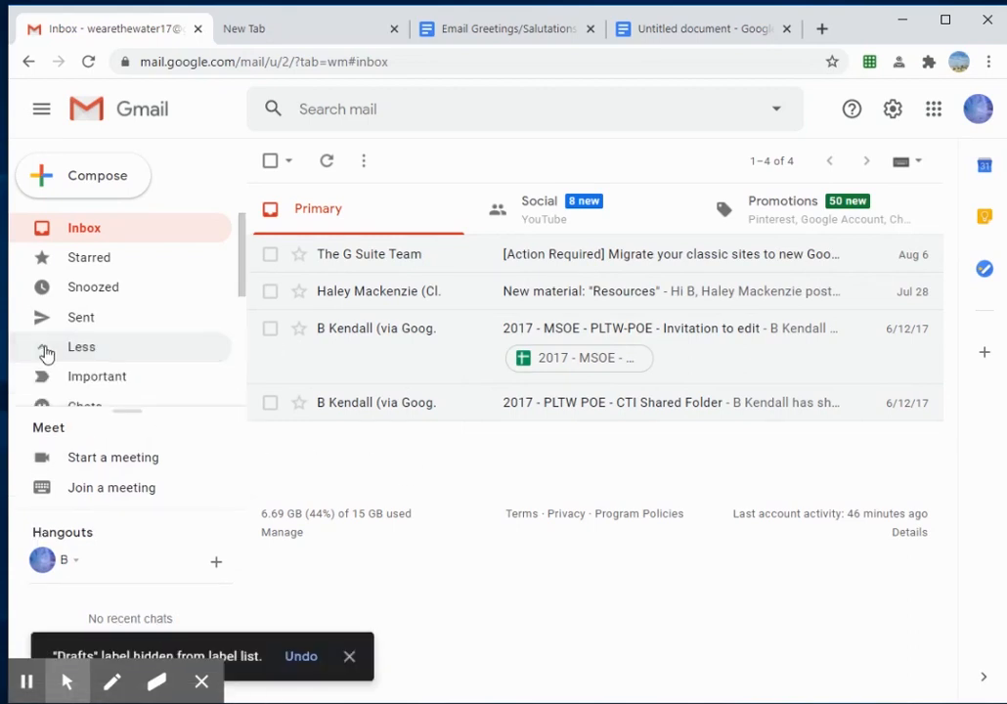
scroll(117, 362, "down", 5)
scroll(110, 354, "up", 3)
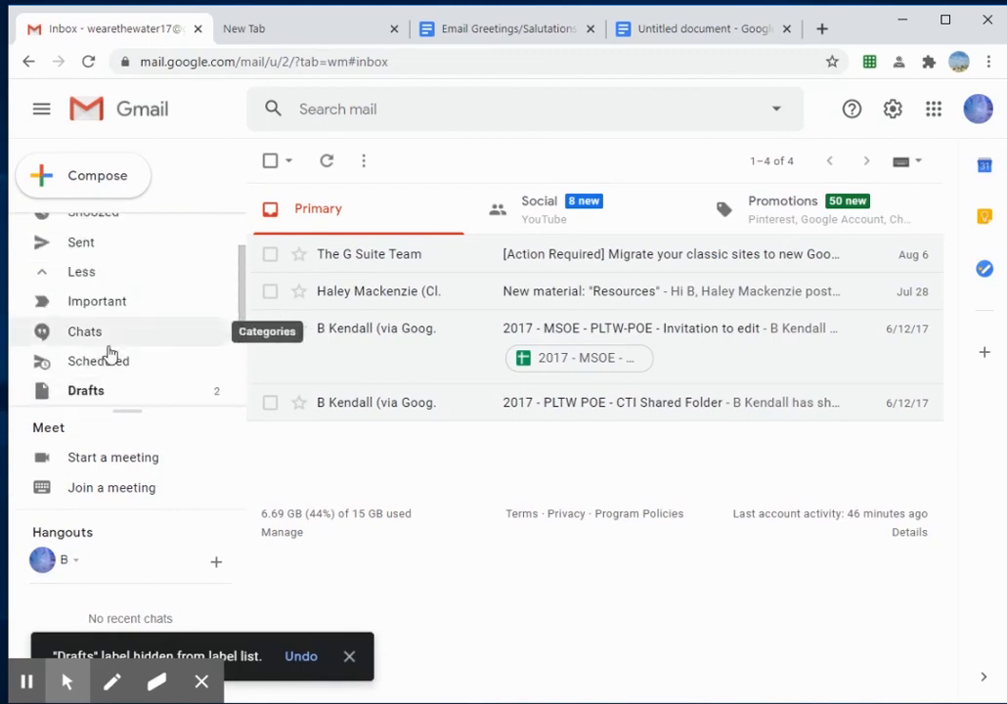
scroll(107, 351, "up", 1)
scroll(107, 342, "down", 4)
scroll(108, 308, "up", 4)
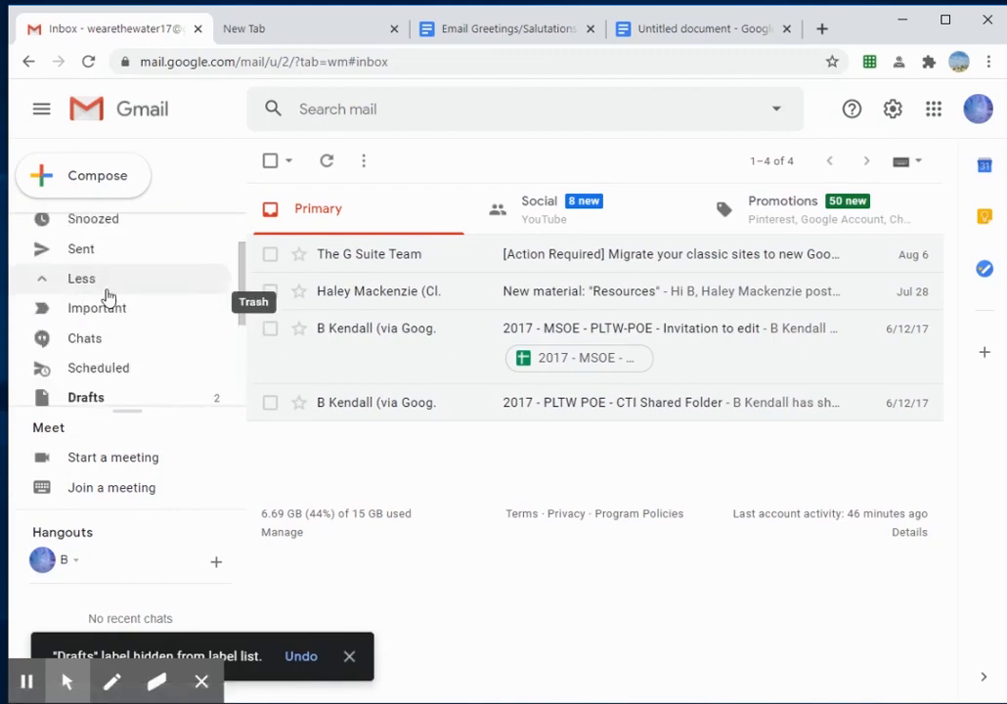
left_click(98, 398)
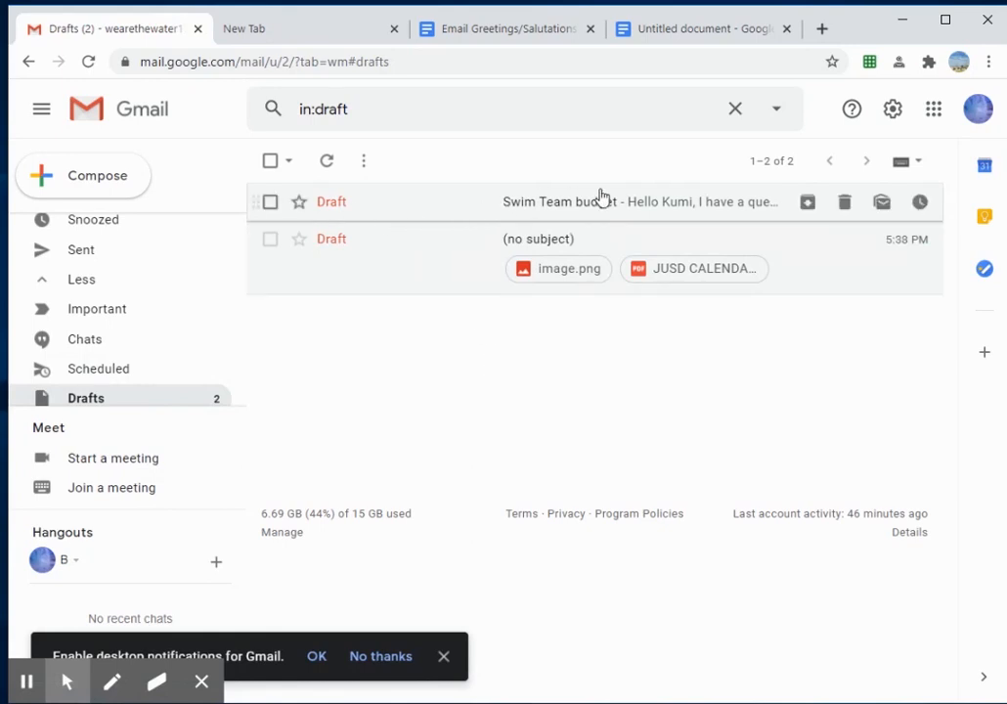
Step: Reopen the Swim Team budget draft from Drafts and close it again
left_click(633, 207)
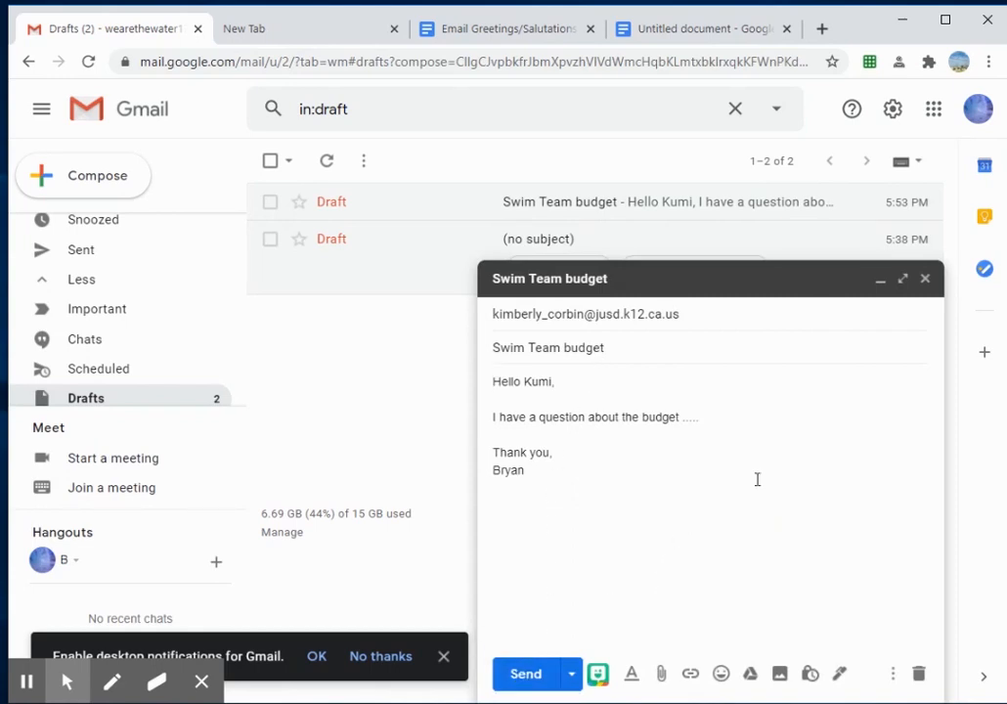
left_click(925, 279)
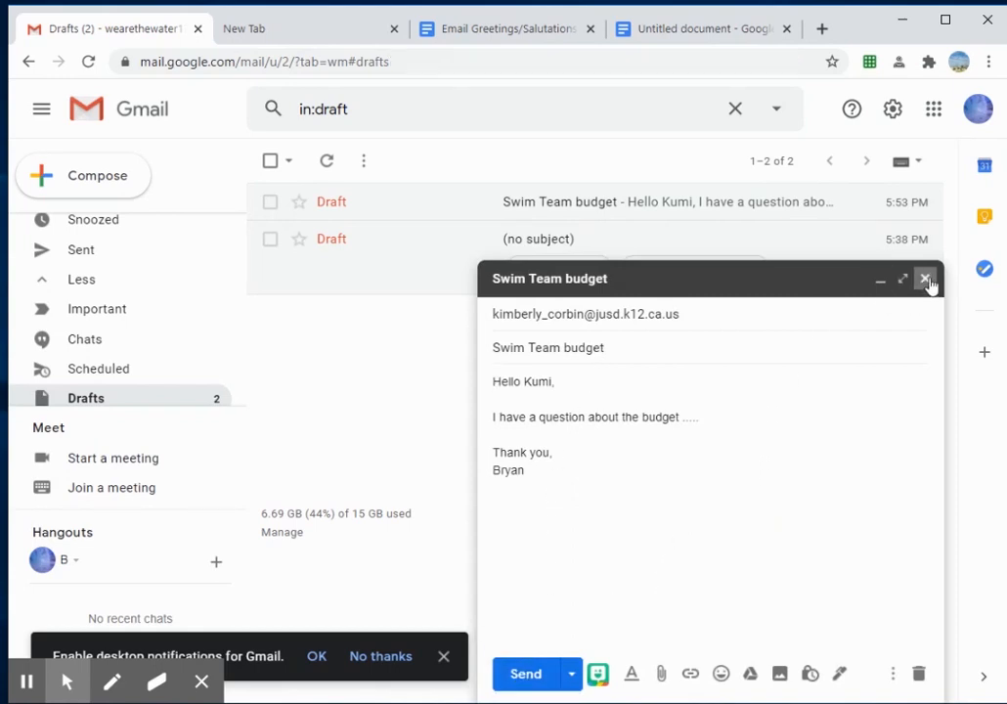
scroll(146, 391, "up", 2)
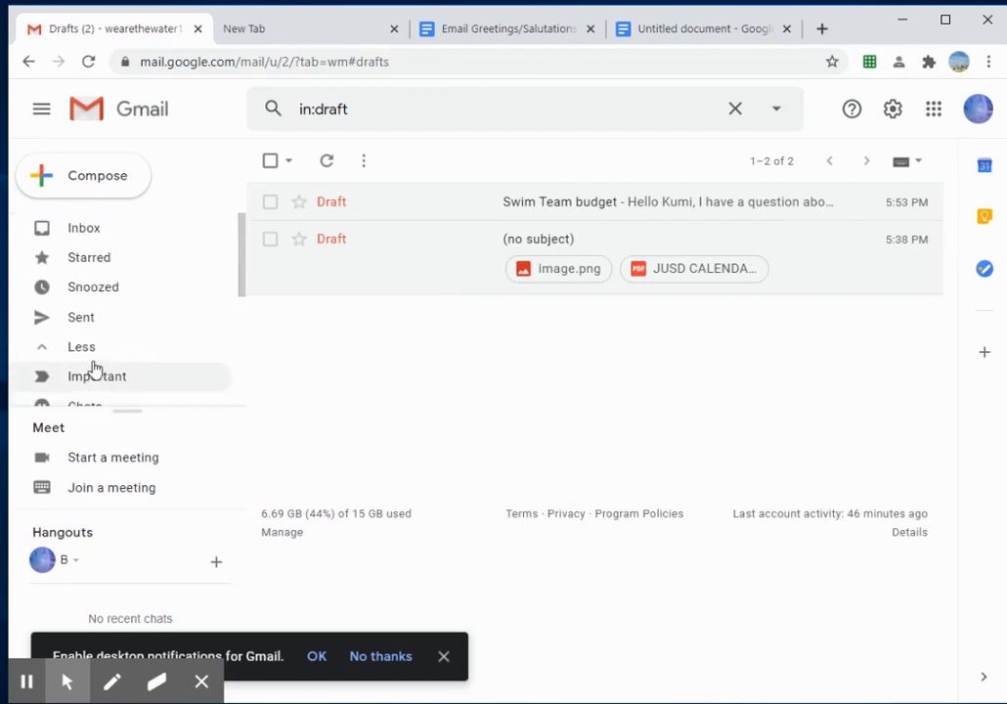
Step: Compose a new message to the suggested contact with the subject 'Email Assignment'
left_click(99, 187)
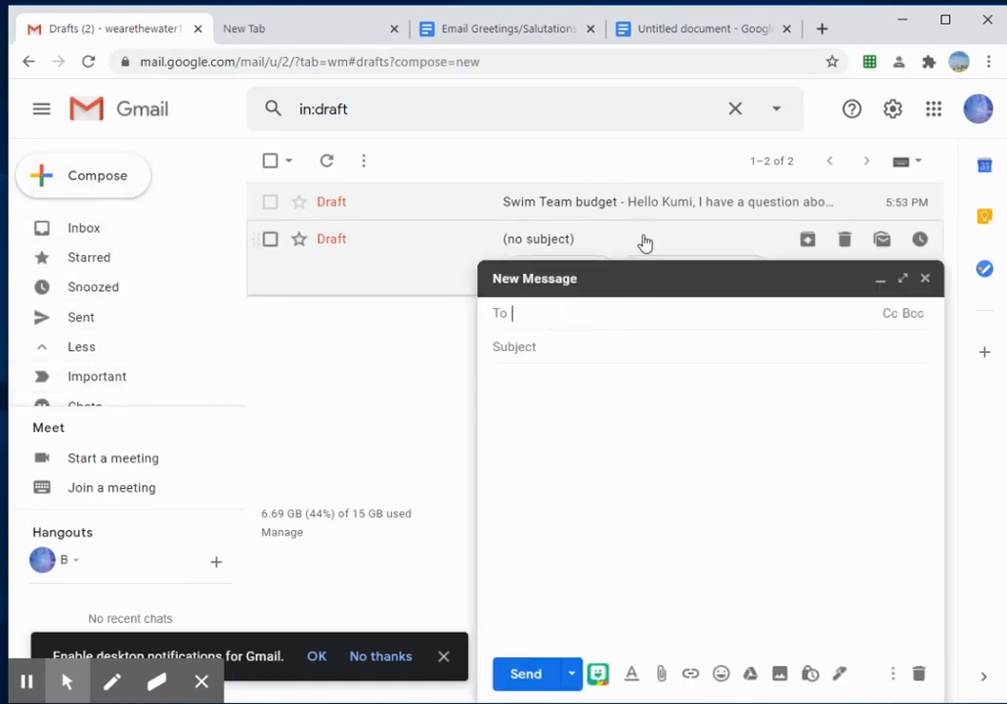
type("bryan")
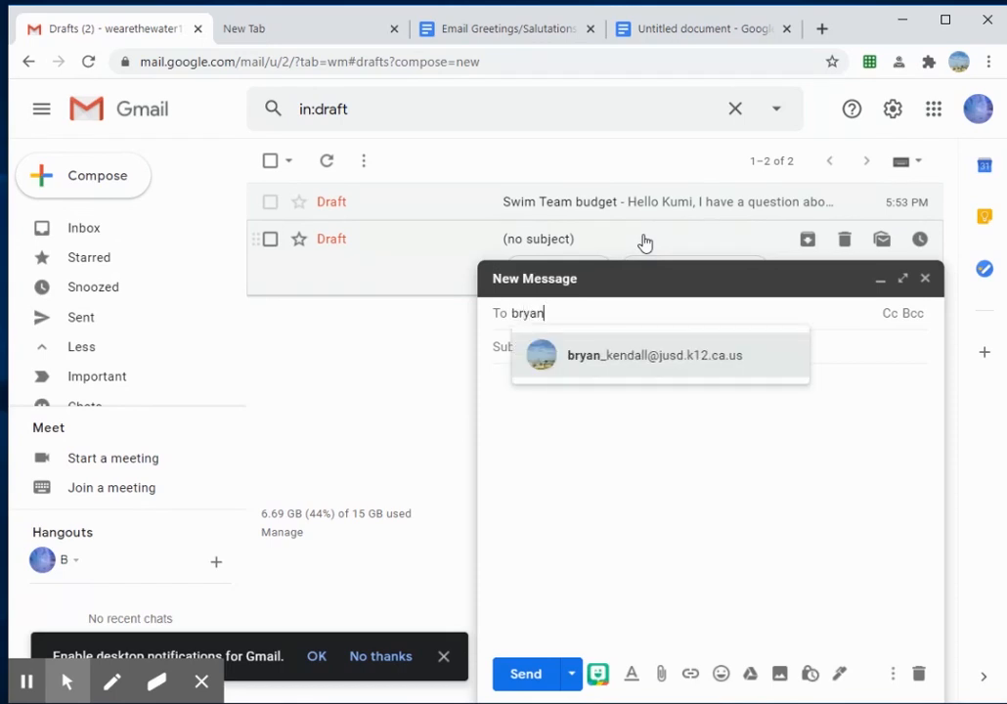
left_click(664, 358)
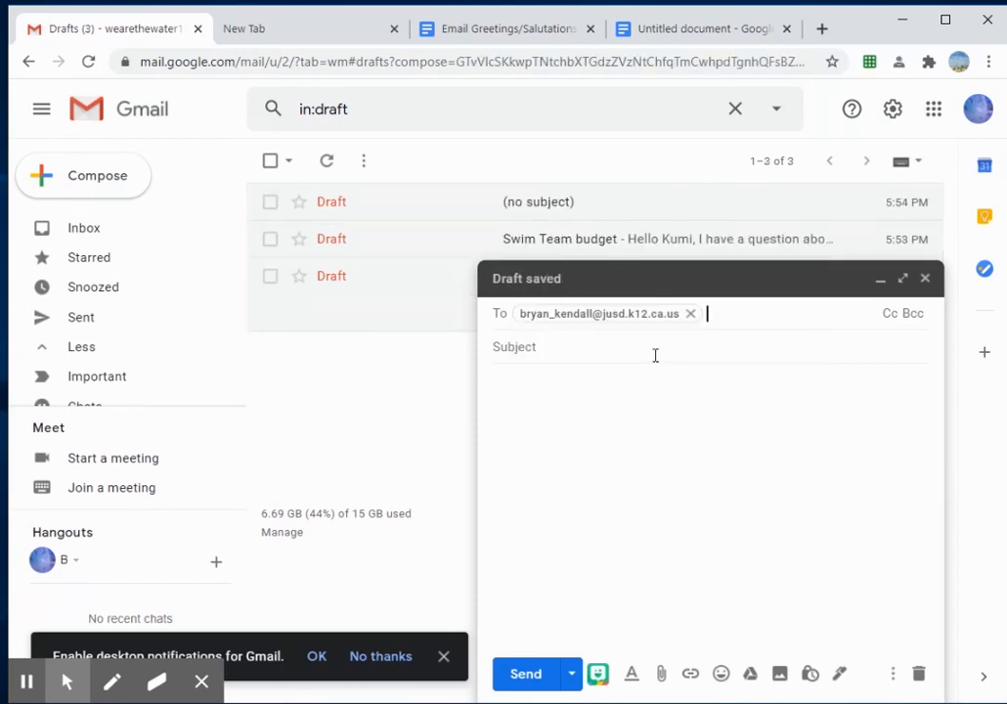
left_click(558, 346)
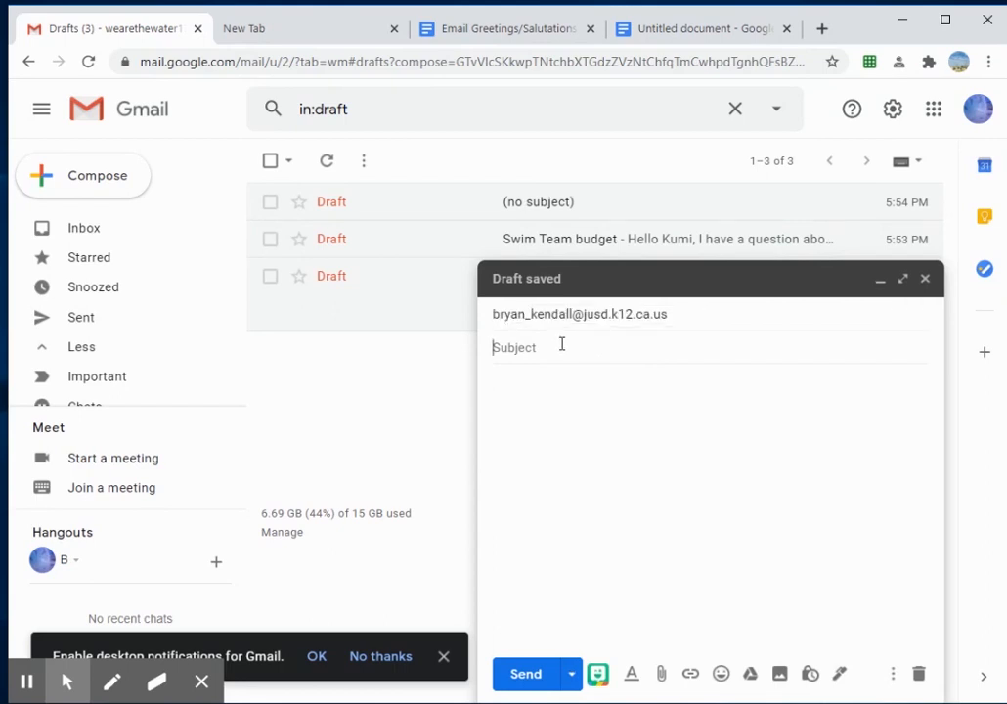
type("Email Assig")
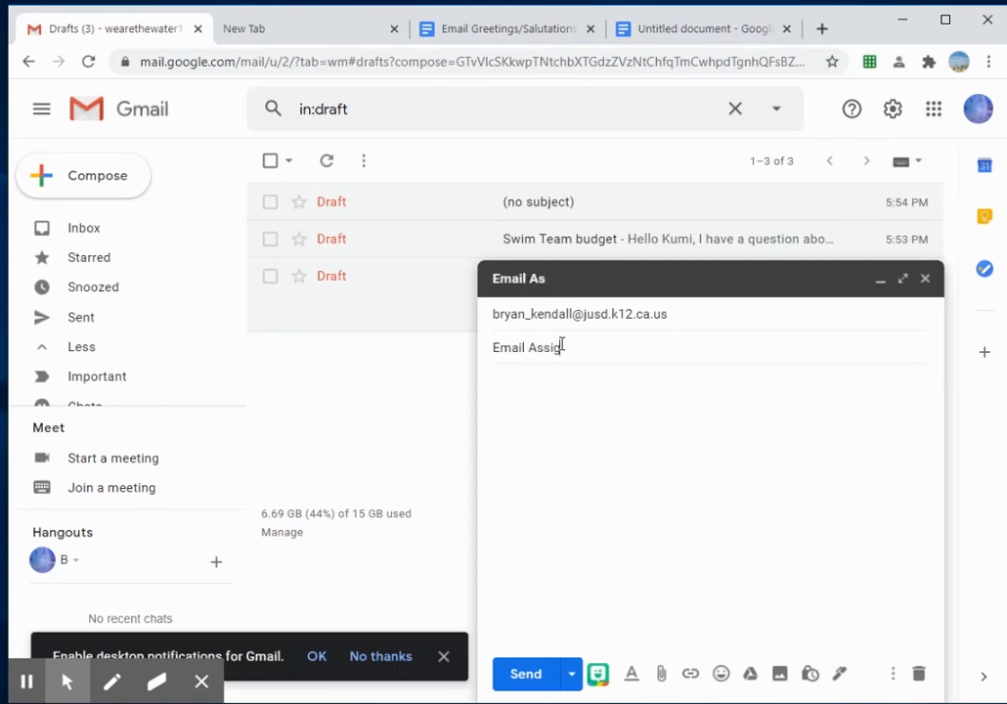
type("nment")
left_click(570, 388)
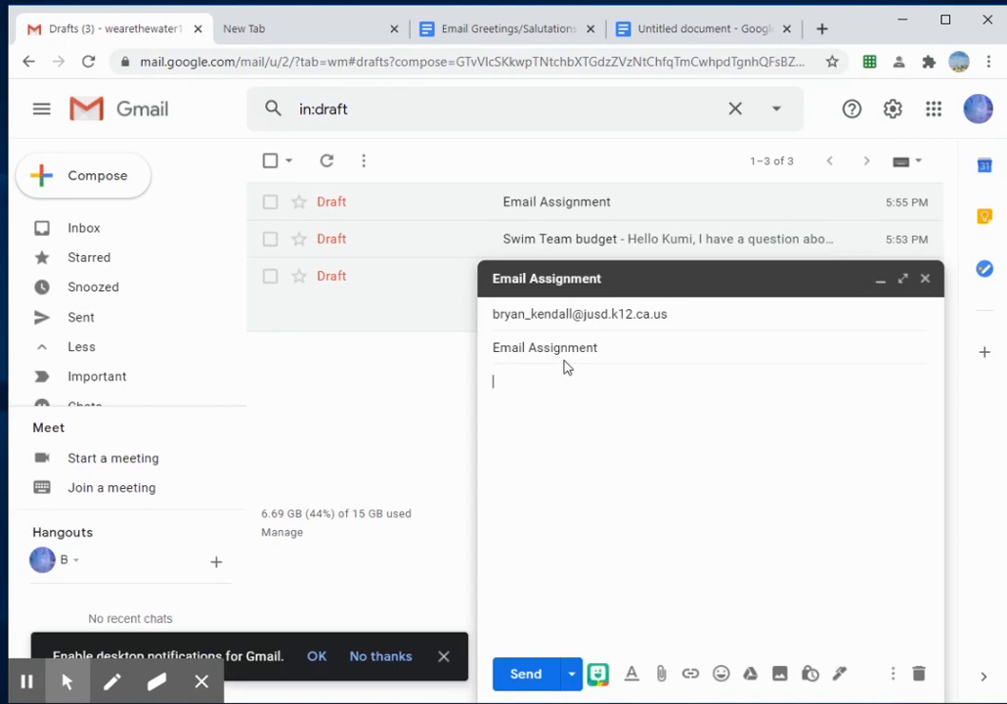
Step: Write a 'Hi' greeting to the recipient and 'In this class, I want to learn about ...', consulting the greetings doc
type("Hi Kendall,")
key("Return")
key("Return")
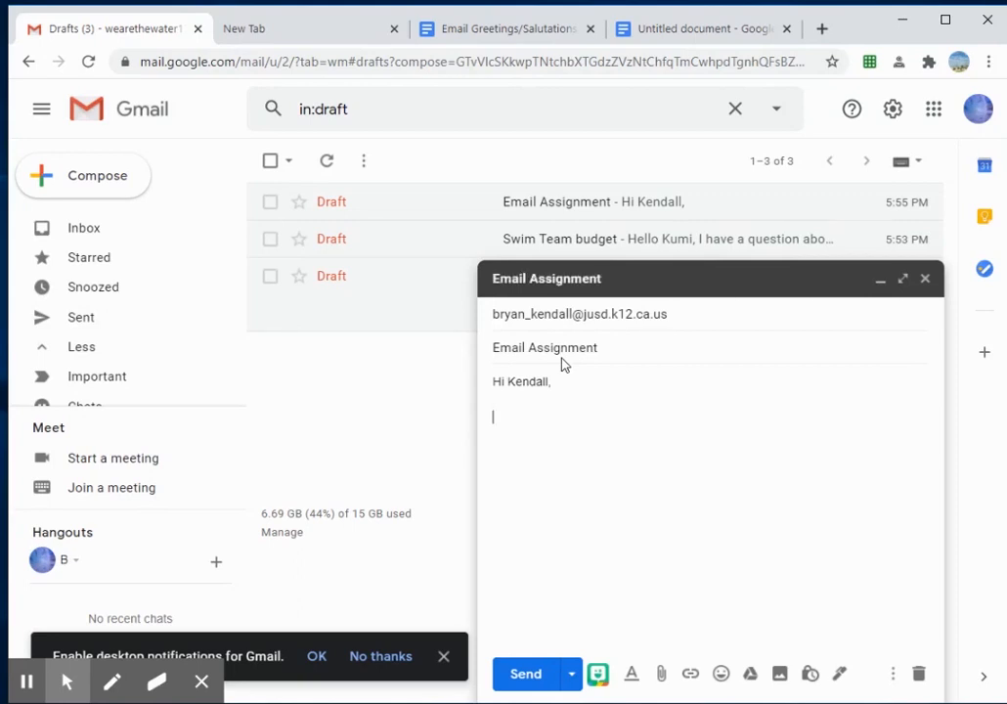
type("In this class, I want to")
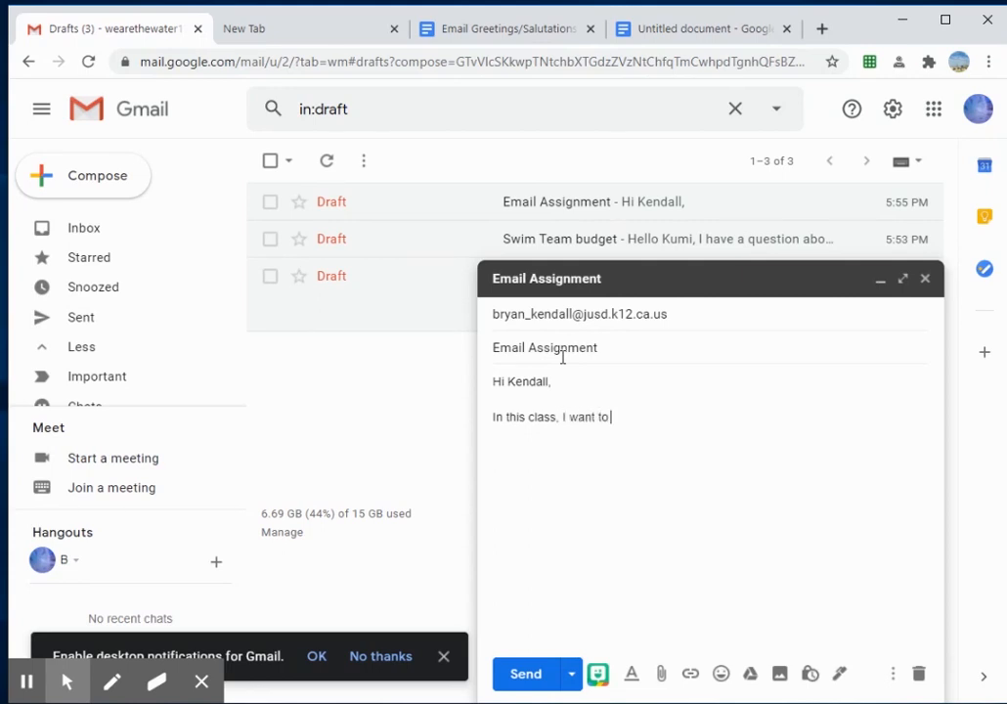
type(" tearn about ...")
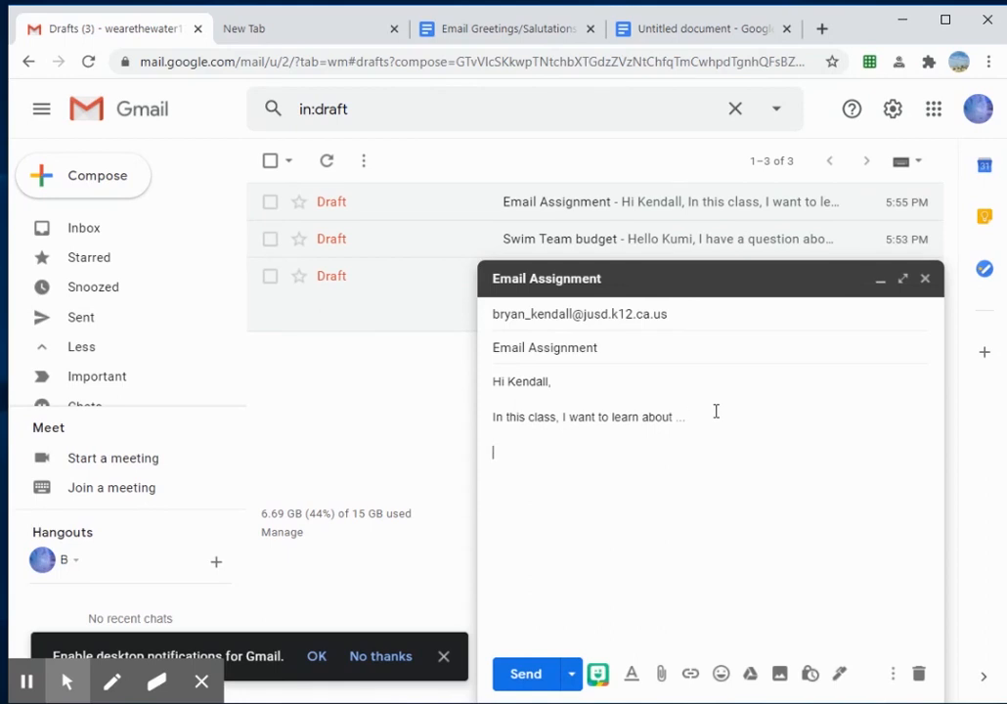
left_click(524, 33)
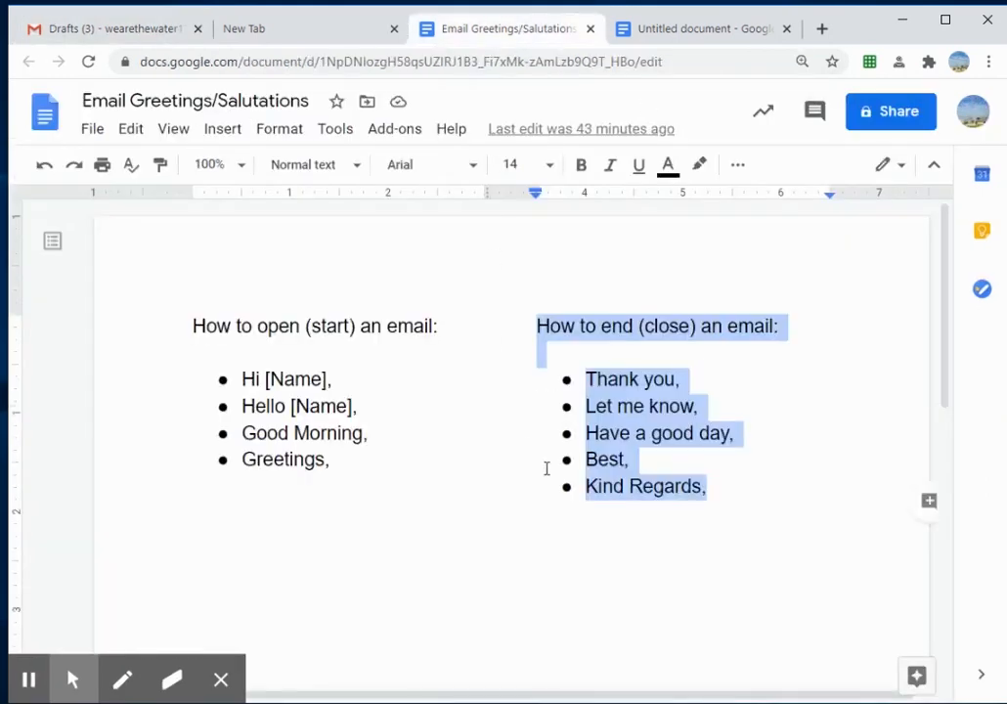
left_click(597, 486)
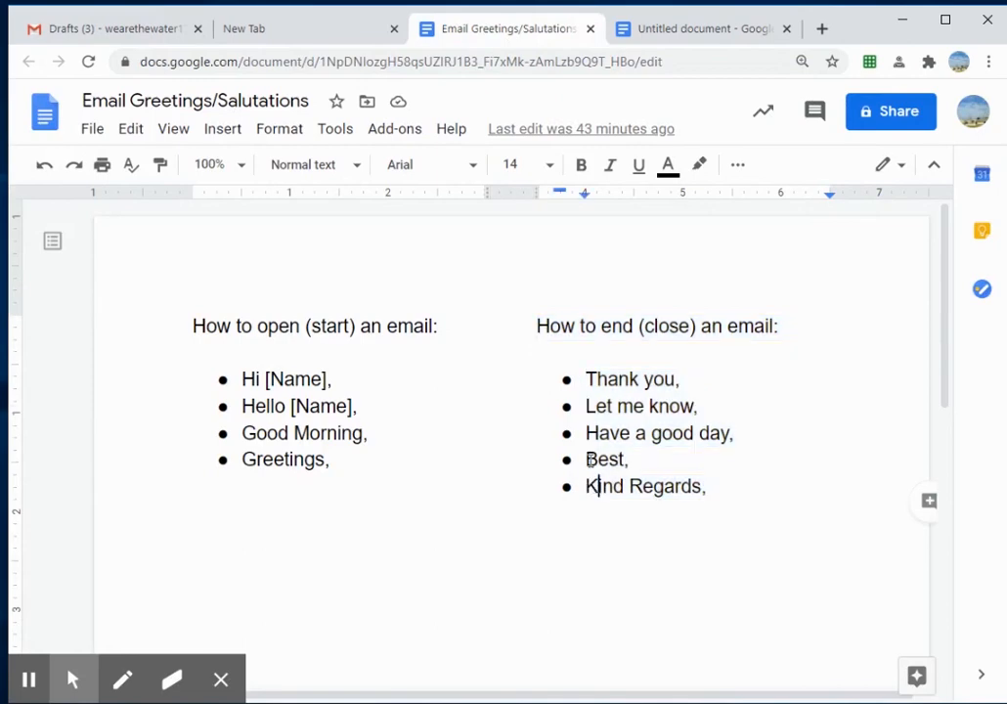
left_click(122, 28)
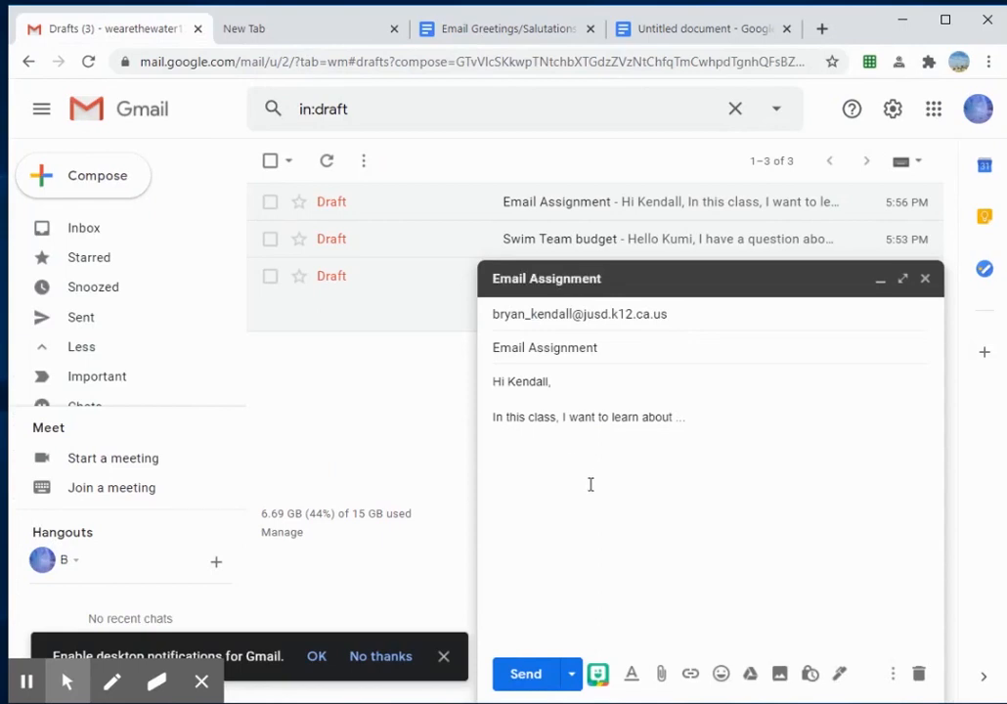
Step: End the draft with 'Have a great day,' and a 'Your Name' signature followed by a blank line
type("Have a great day,")
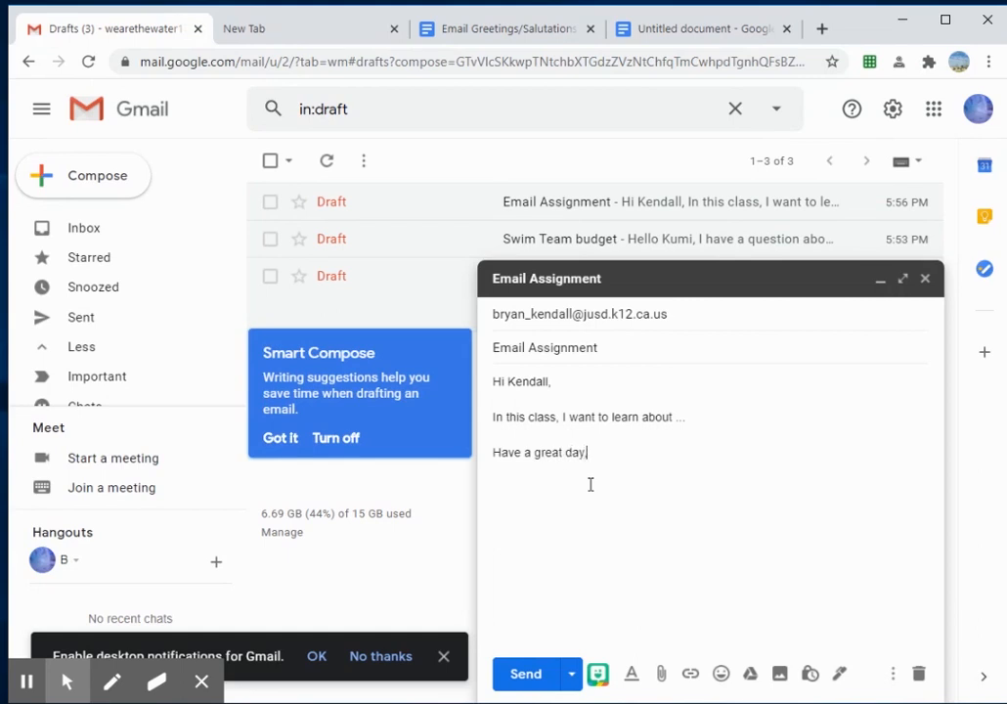
key("Return")
type("Your Name")
key("BackSpace")
key("BackSpace")
type("me")
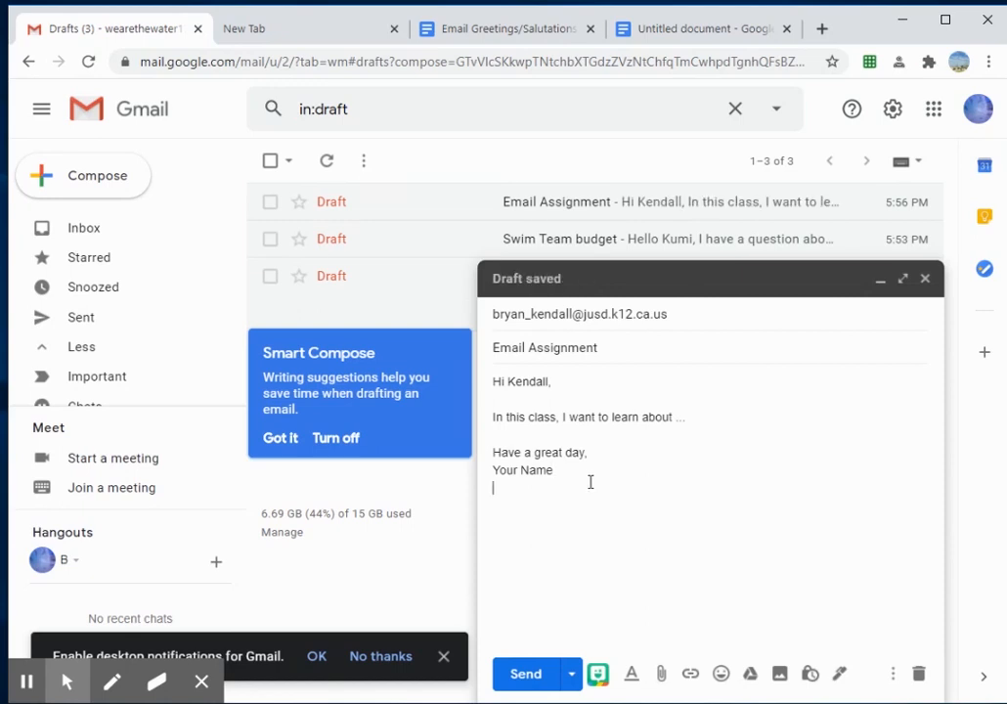
key("Return")
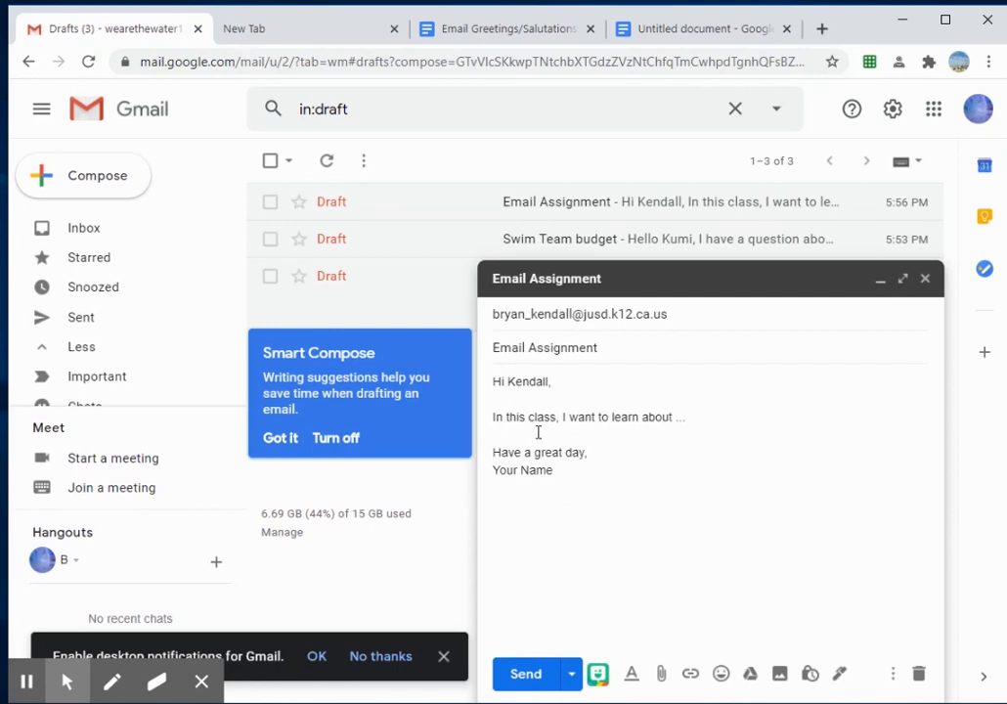
Step: Snip a screenshot of the Chrome New Tab page and return to the Email Assignment draft
left_click(292, 35)
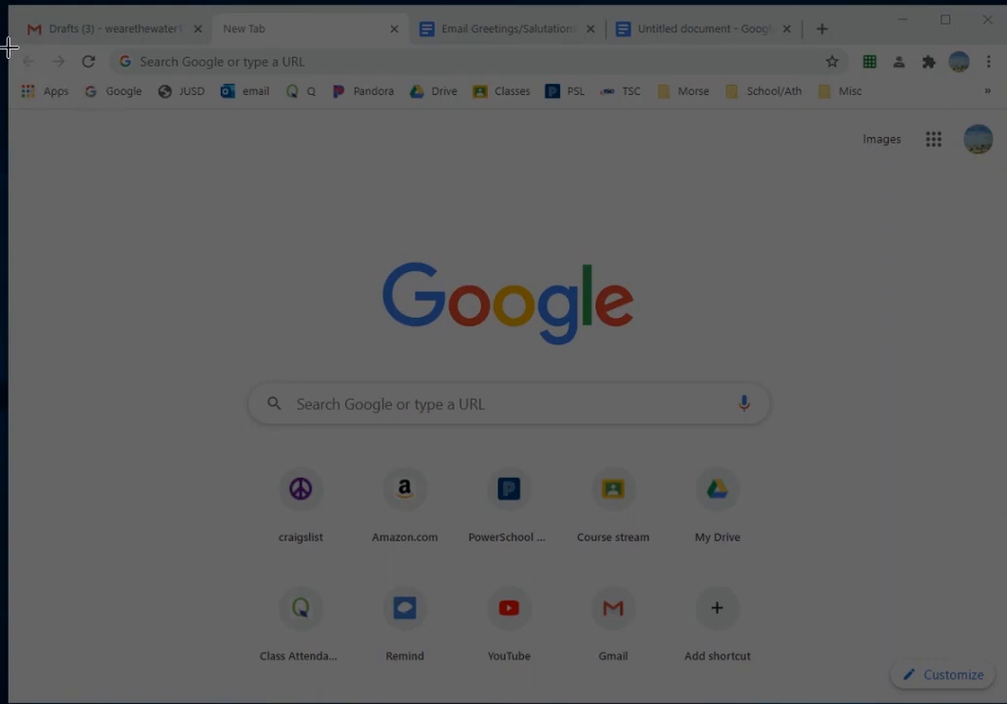
left_click_drag(10, 45, 991, 697)
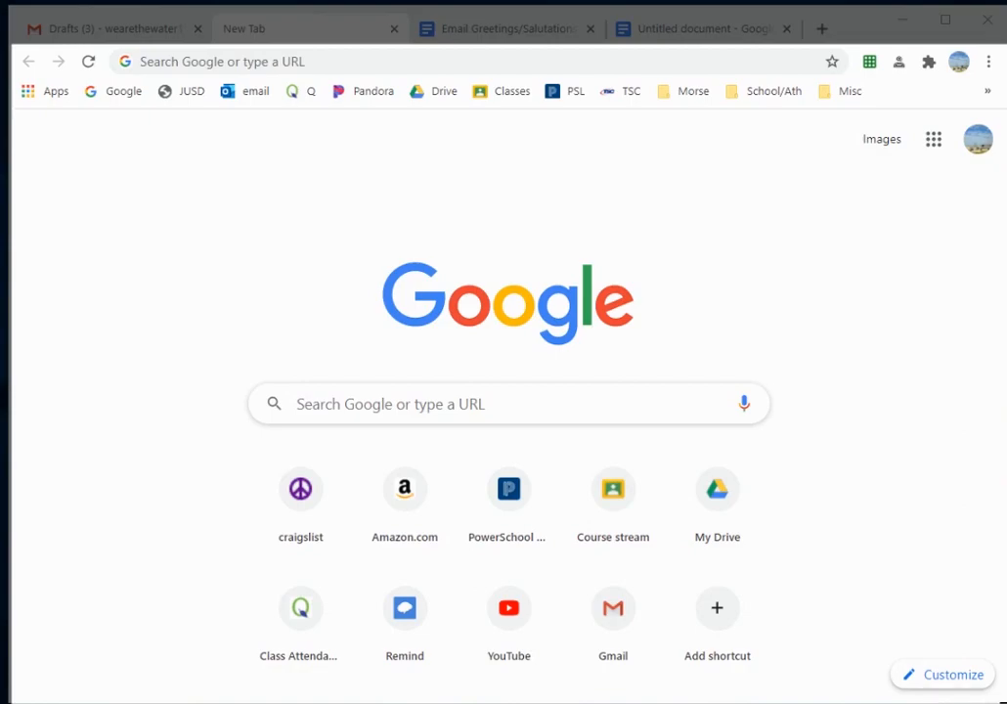
left_click_drag(991, 697, 1005, 702)
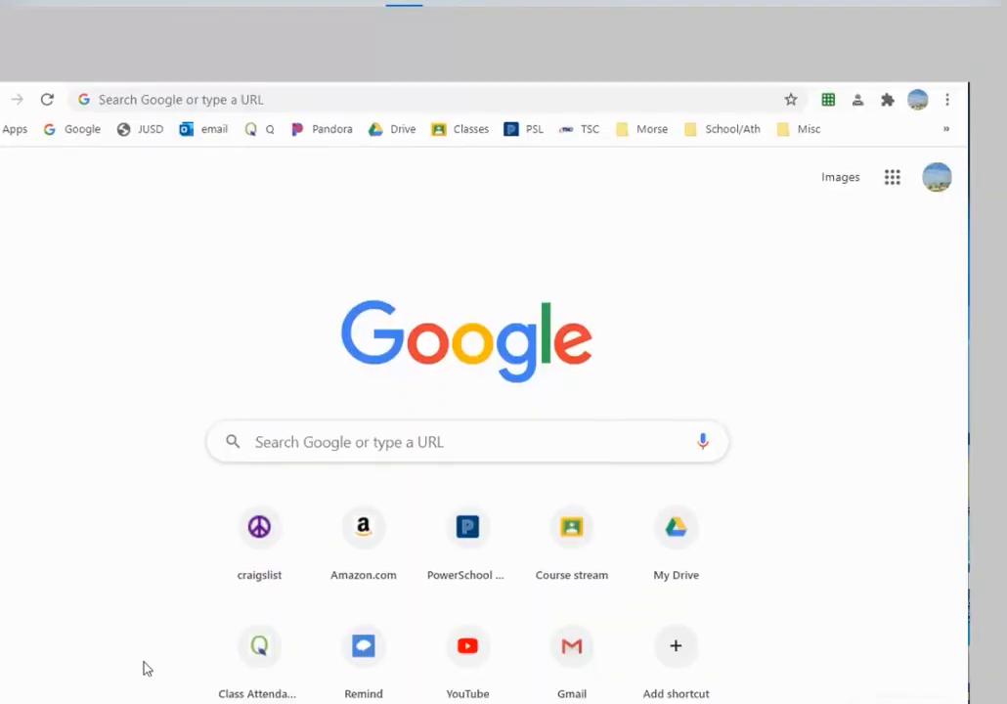
key("alt+Tab")
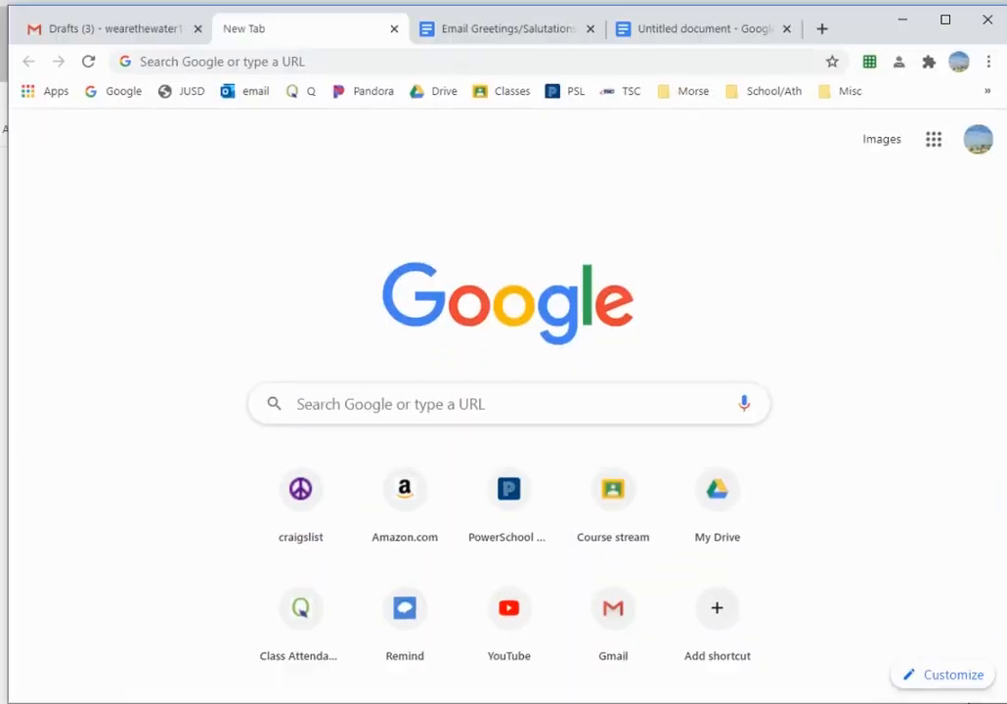
left_click(117, 37)
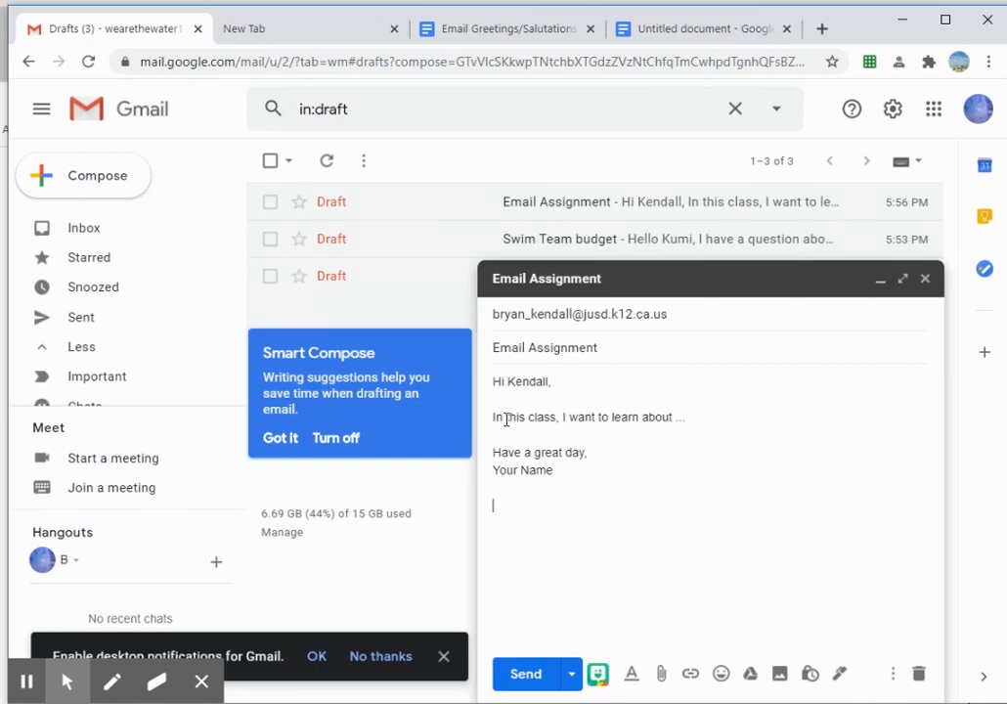
Step: Paste the captured New Tab page screenshot into the draft below the 'Your Name' signature
right_click(528, 505)
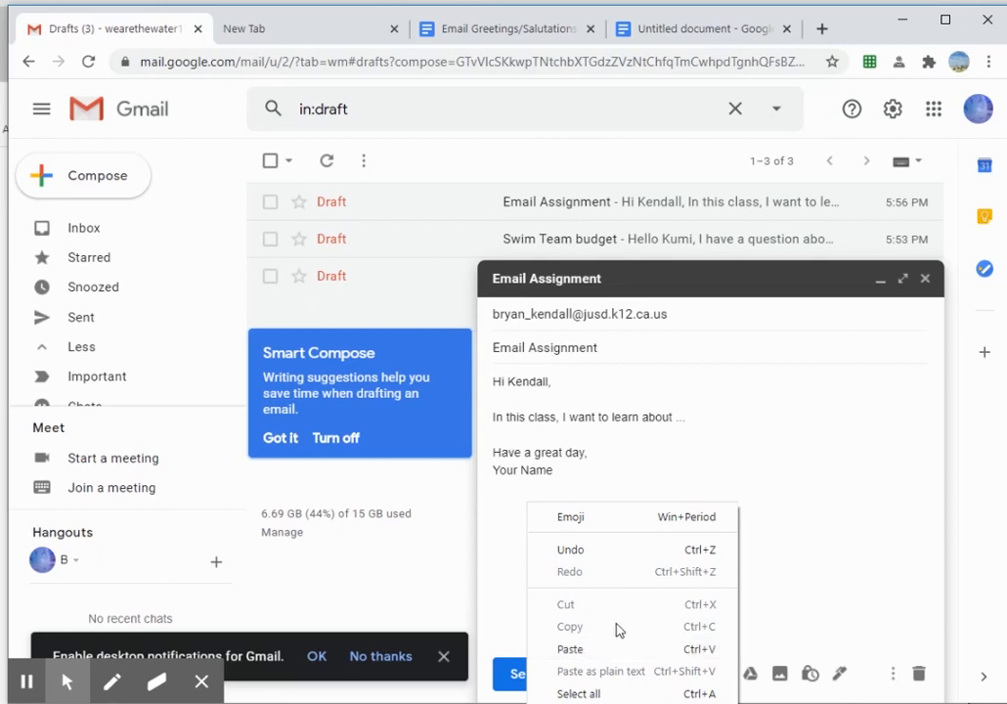
left_click(506, 503)
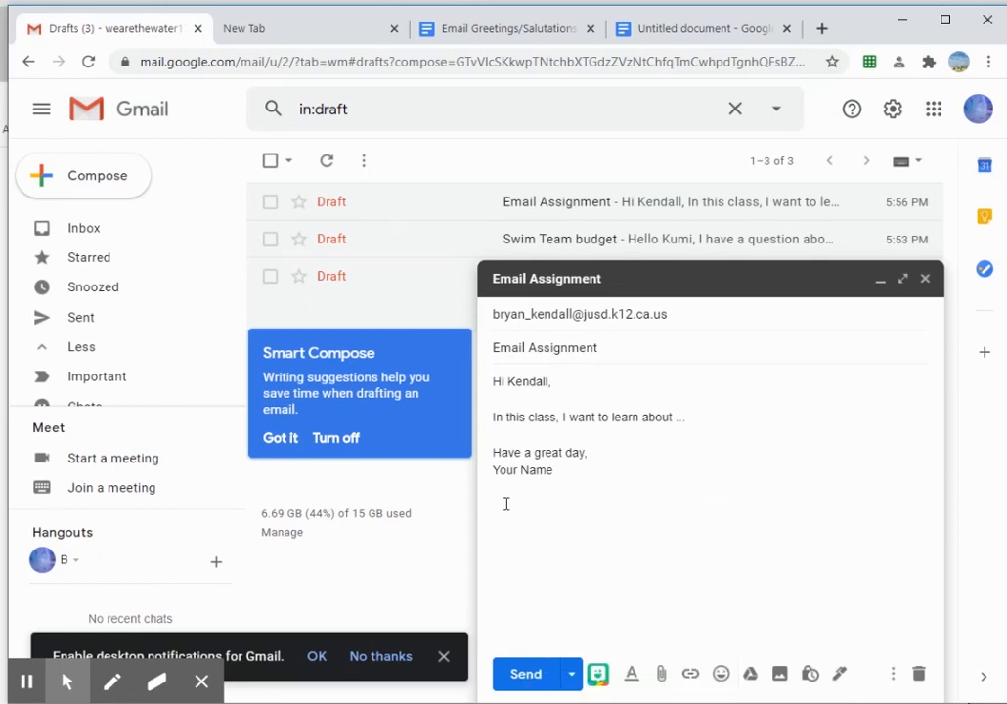
key("ctrl+v")
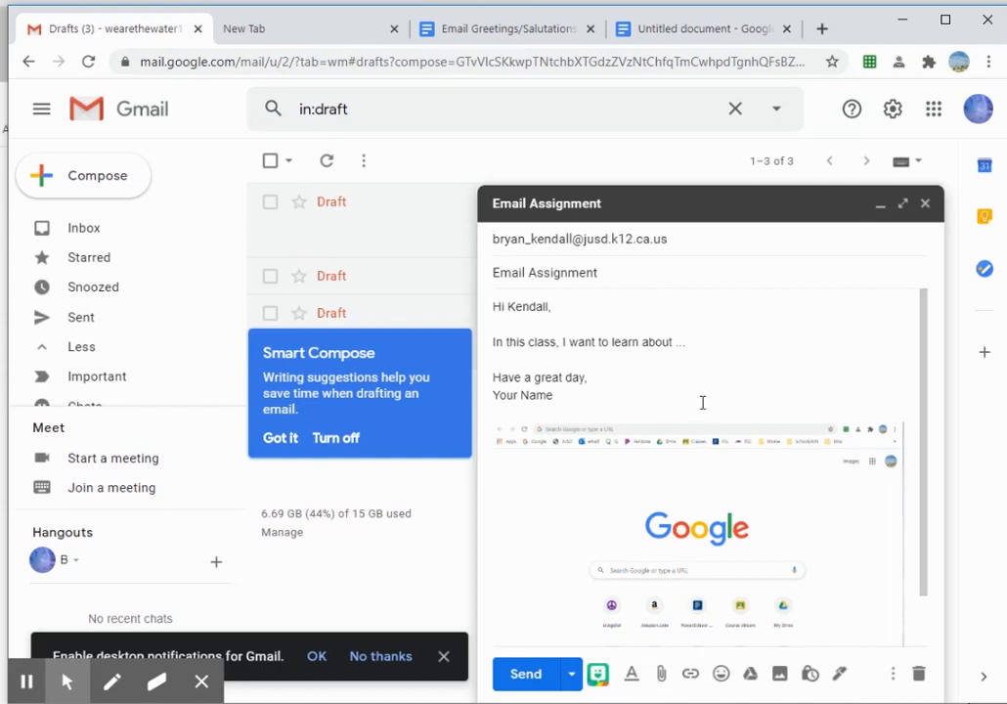
left_click(521, 702)
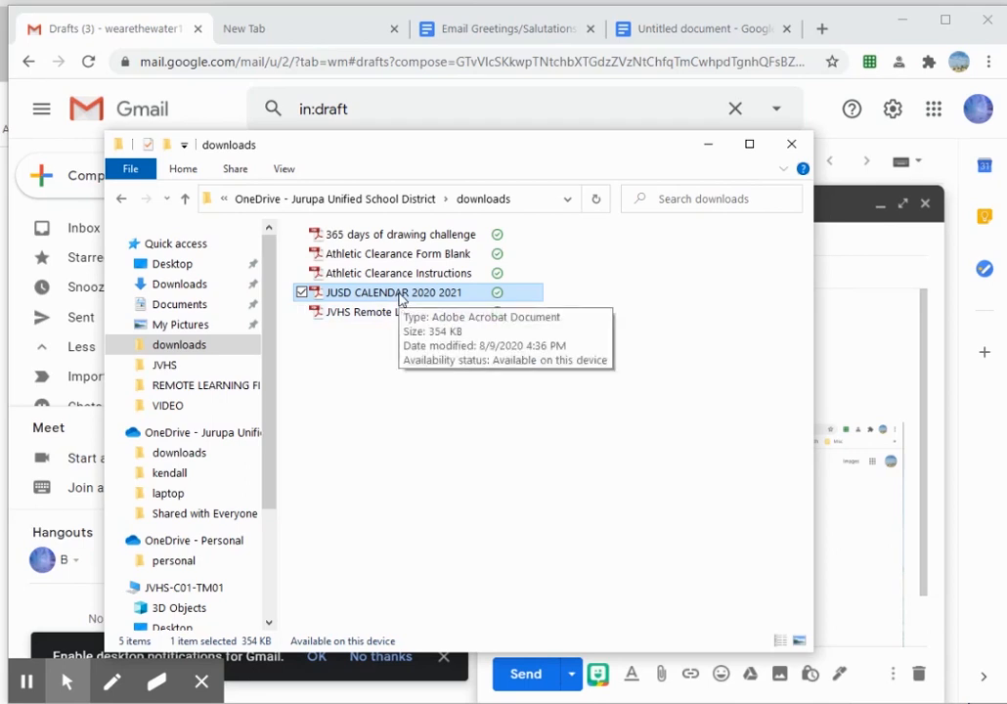
left_click(130, 32)
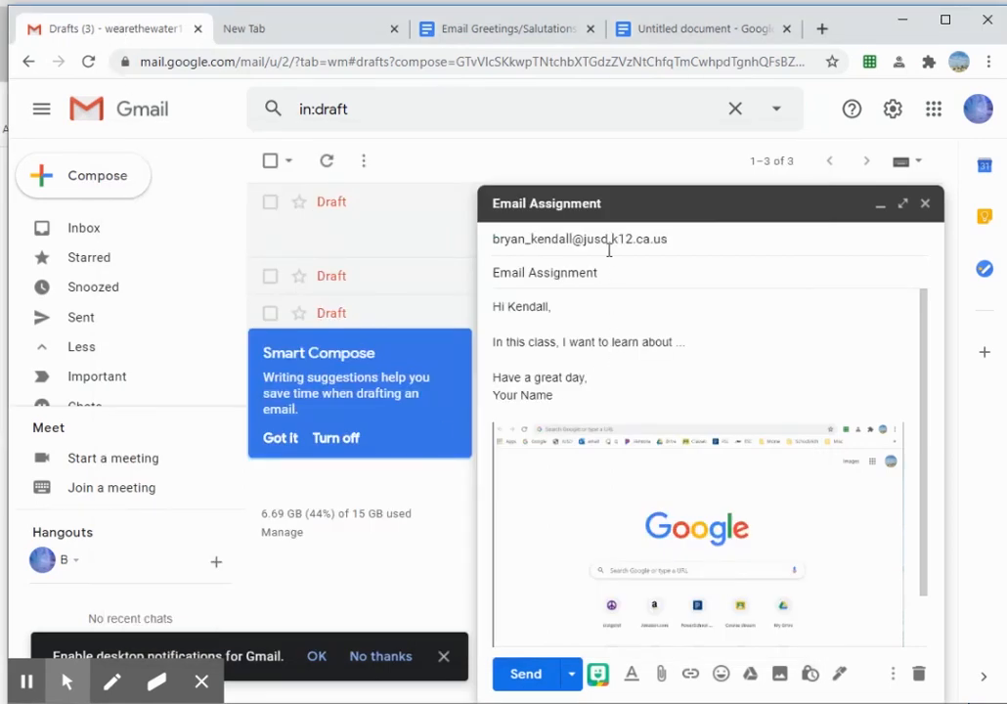
Step: Attach JUSD CALENDAR 2020 2021.pdf from the OneDrive downloads folder to the draft
left_click(662, 677)
left_click_drag(256, 29, 406, 94)
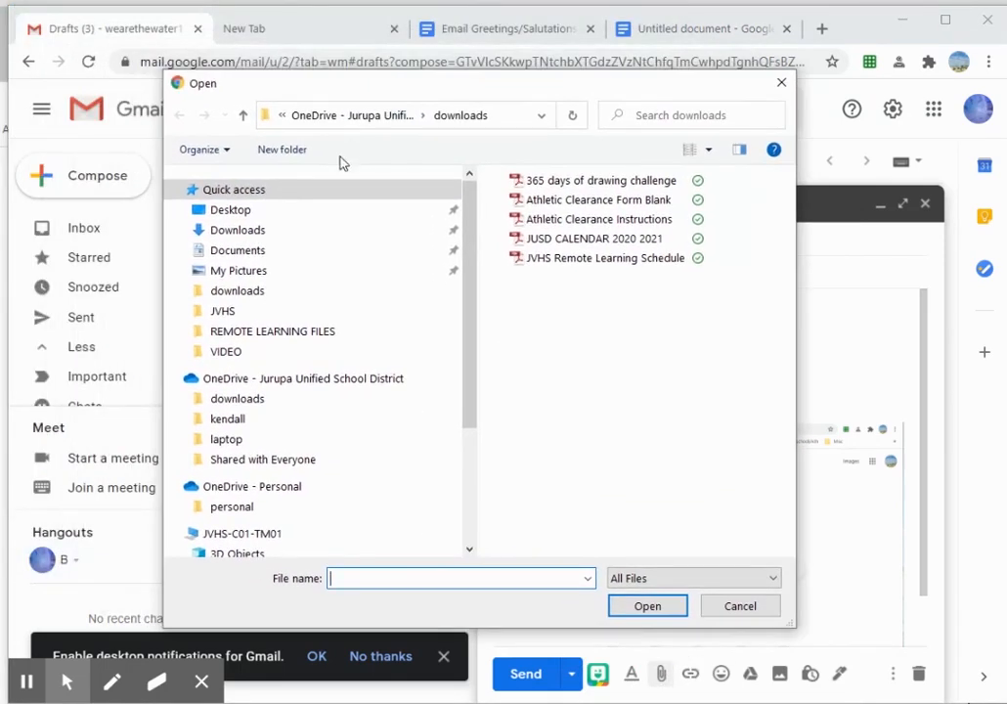
left_click(236, 234)
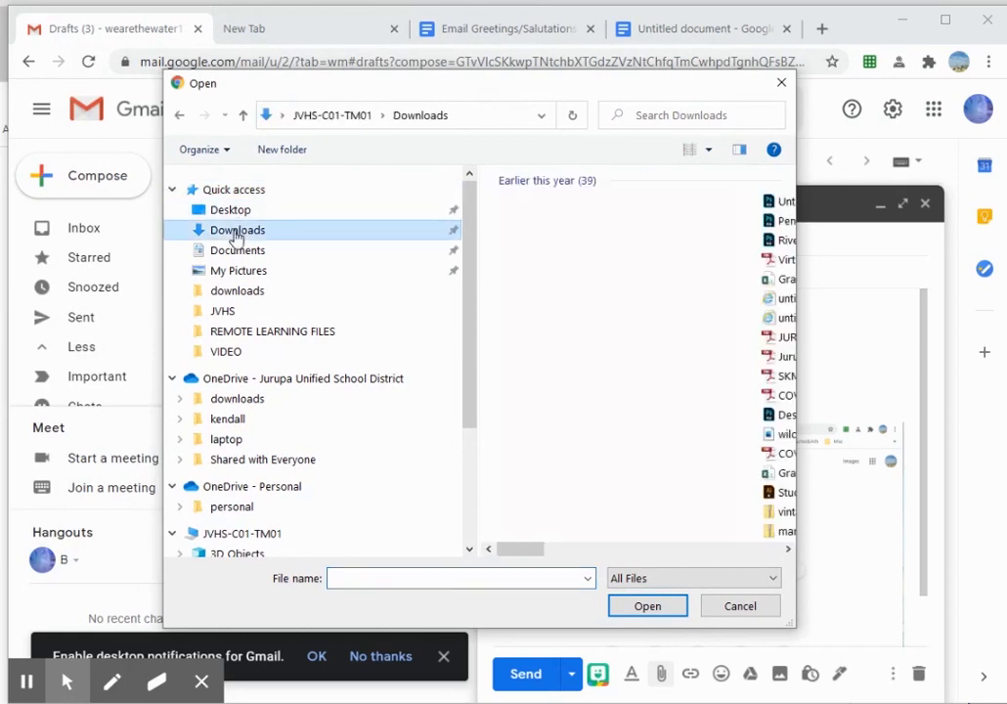
left_click(232, 292)
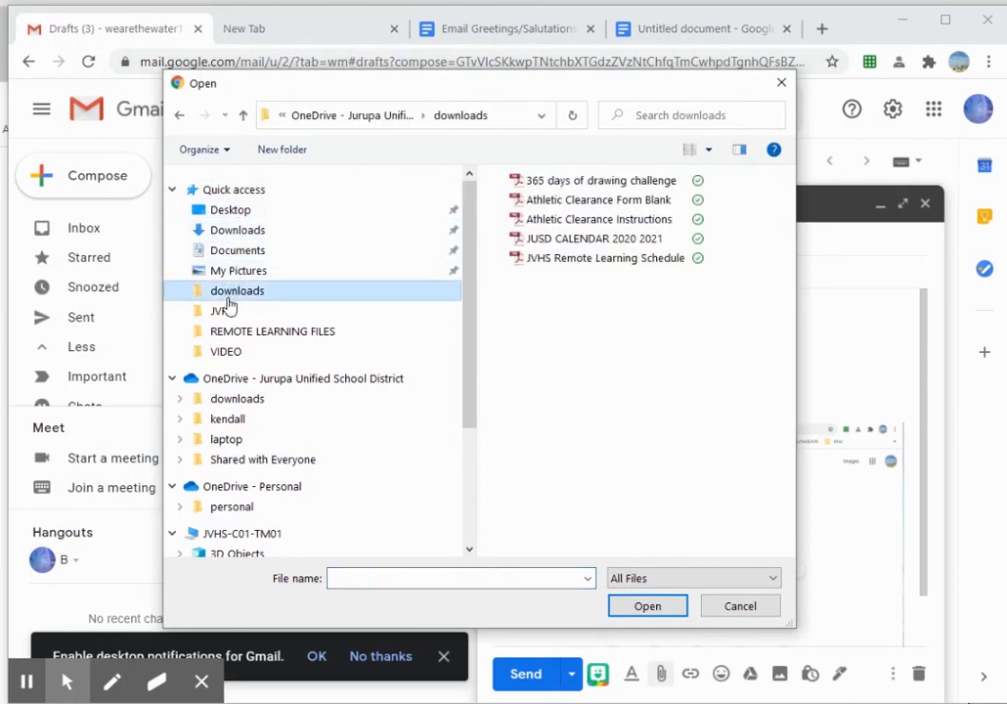
left_click(565, 238)
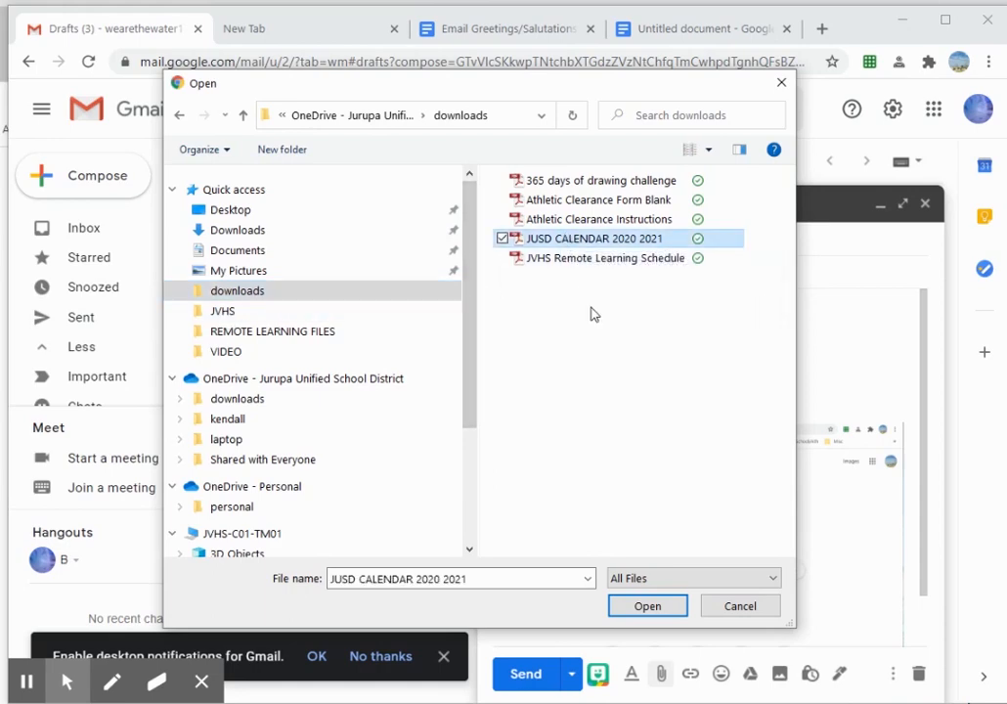
left_click(652, 608)
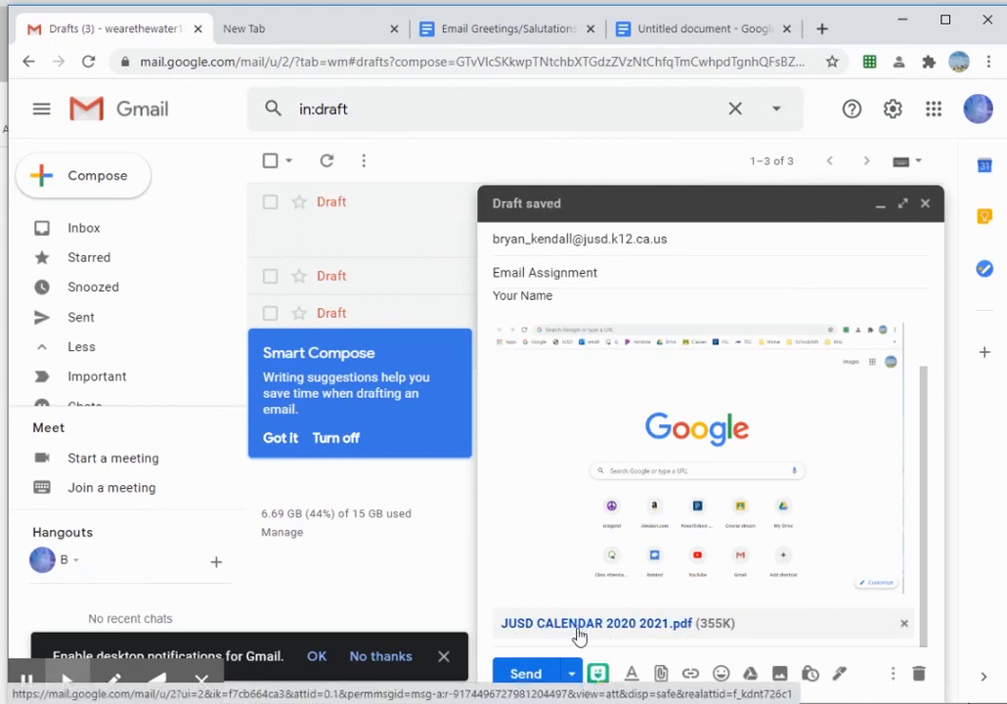
Step: Review the Email Assignment message with its screenshot and calendar PDF, then send it
left_click(519, 558)
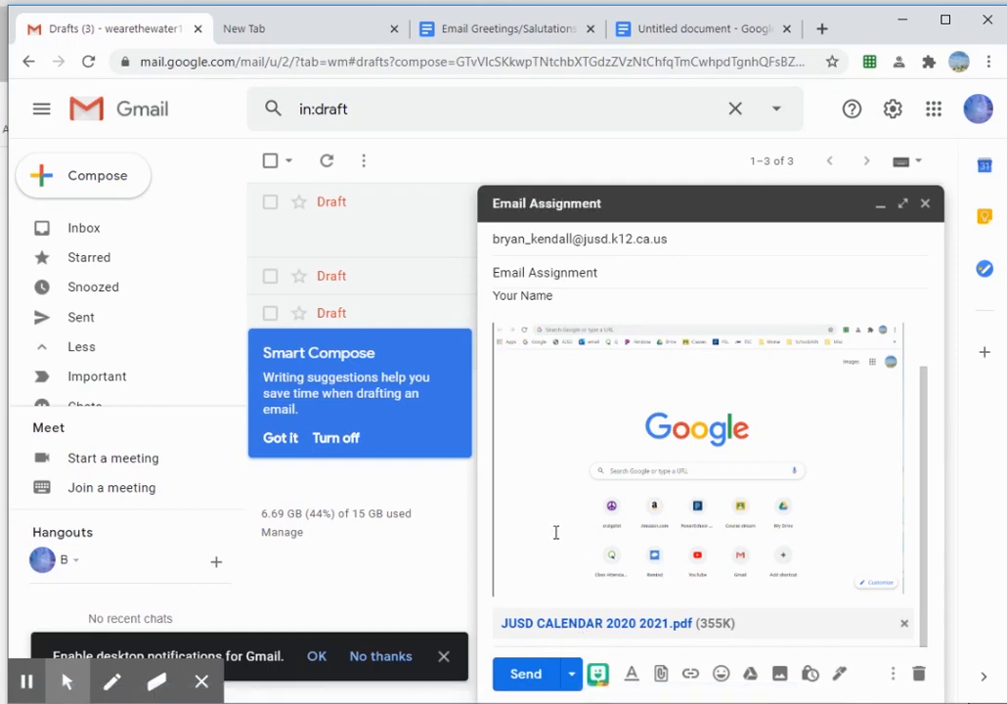
scroll(668, 472, "up", 2)
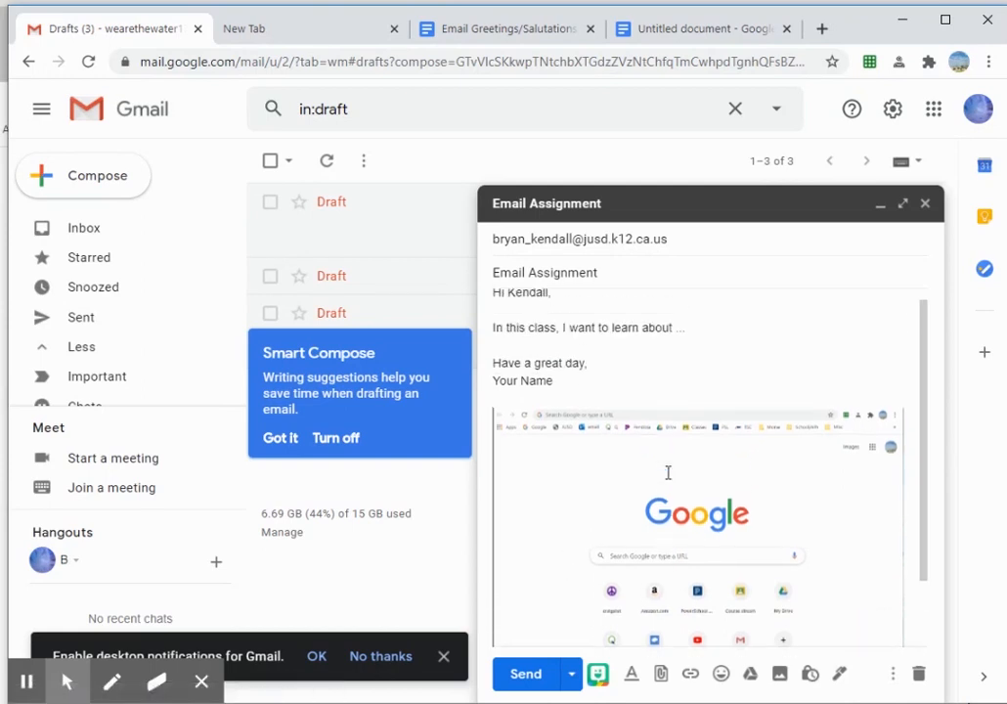
scroll(668, 473, "up", 1)
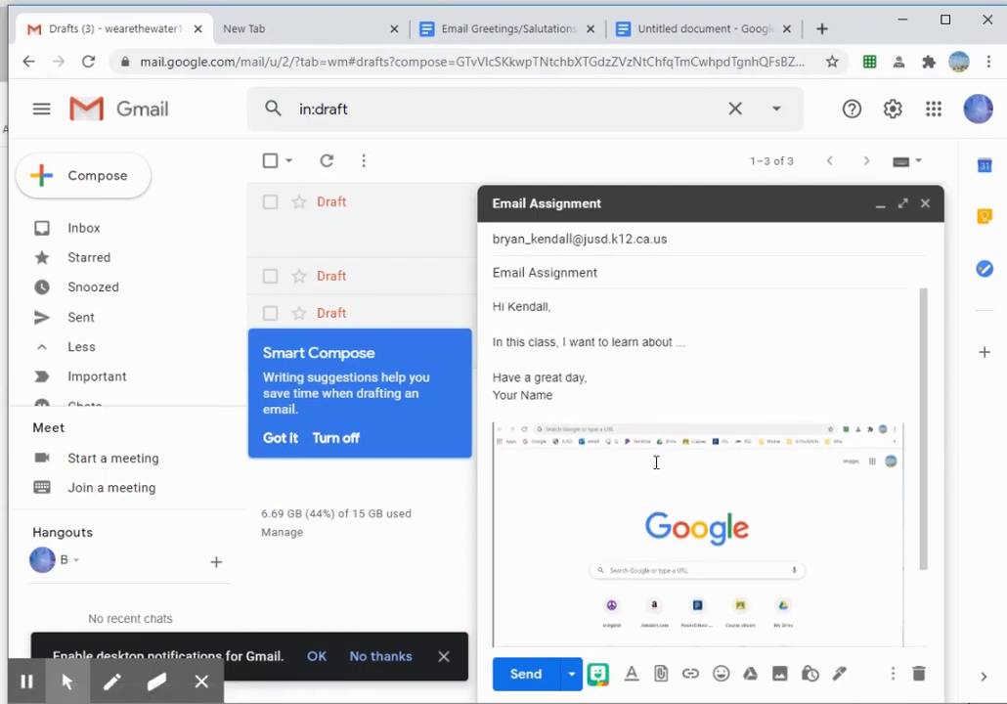
left_click(526, 675)
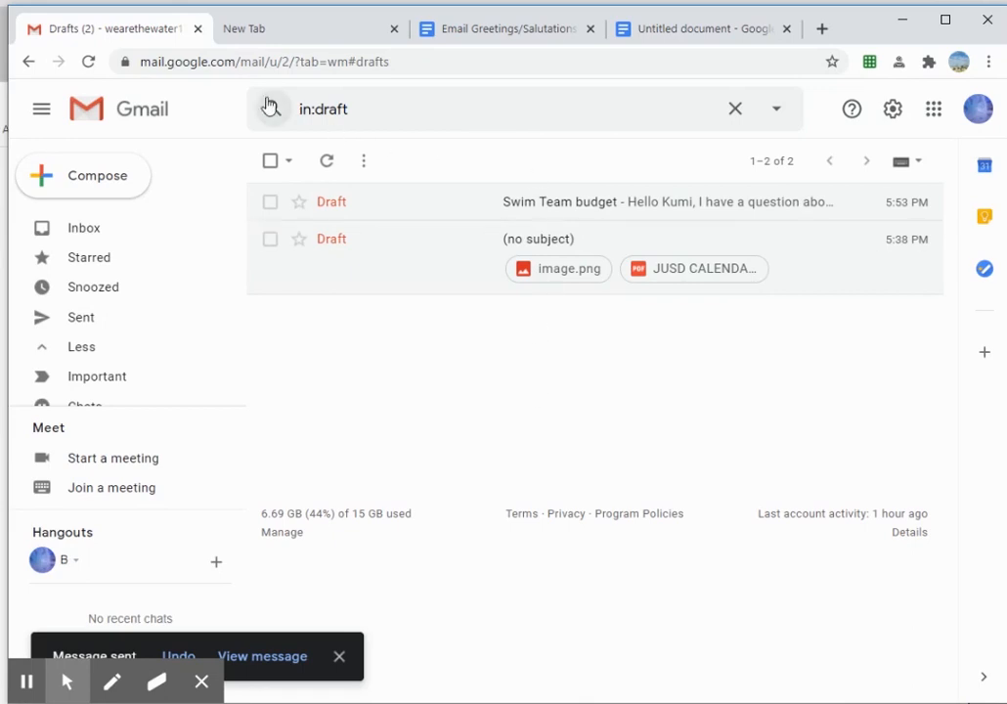
Step: Open the sent Email Assignment message from Sent mail, review it, and dismiss the notifications prompt
left_click(82, 321)
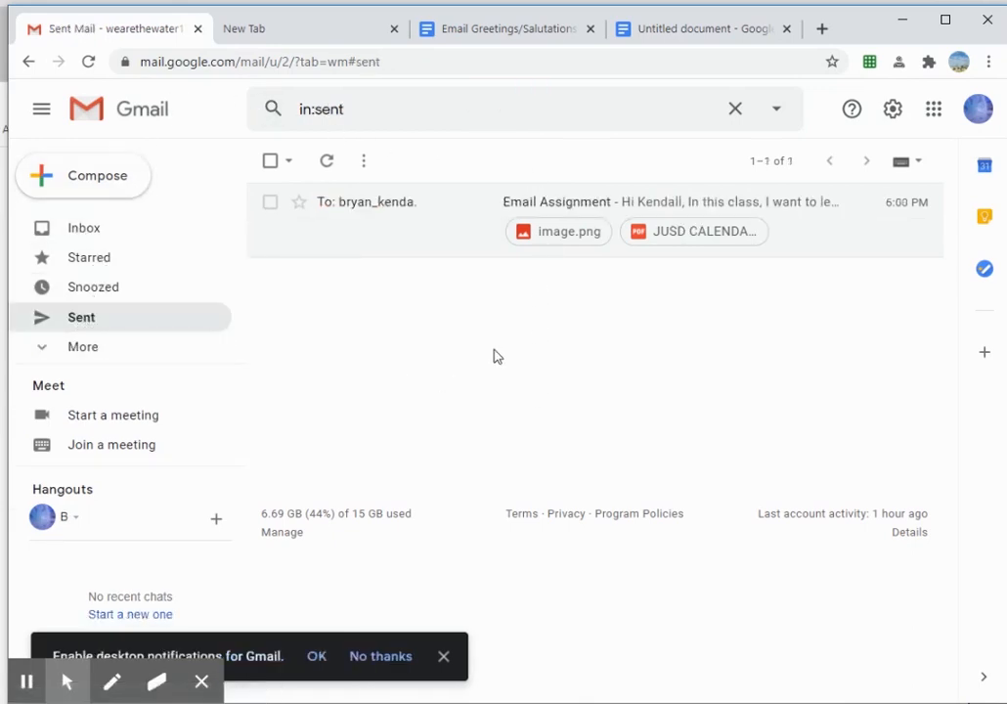
left_click(561, 199)
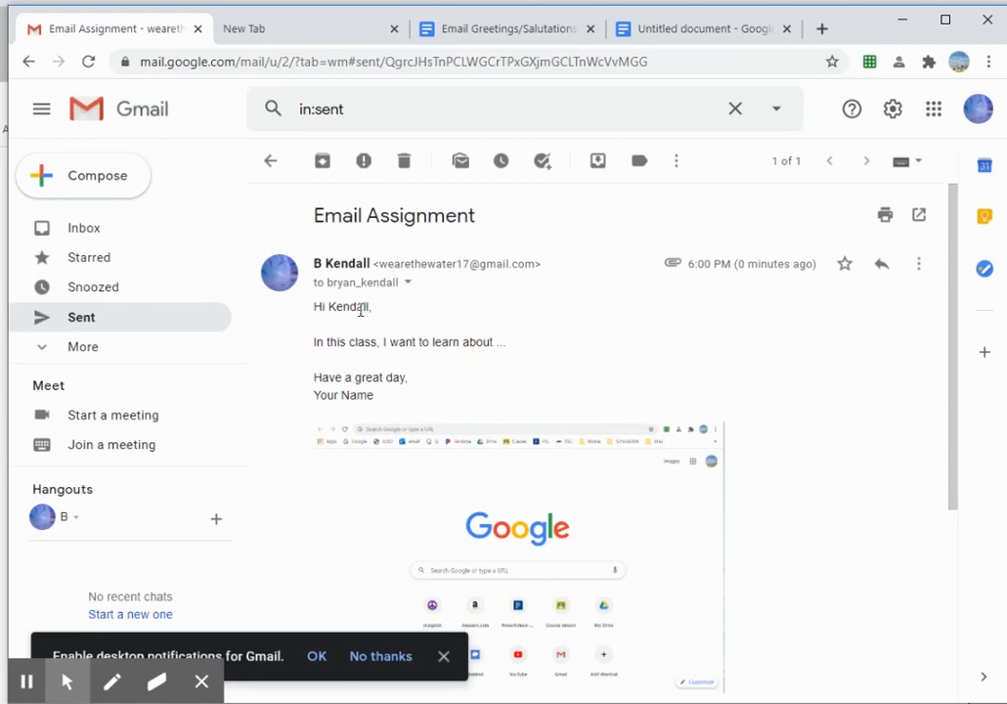
scroll(358, 307, "down", 2)
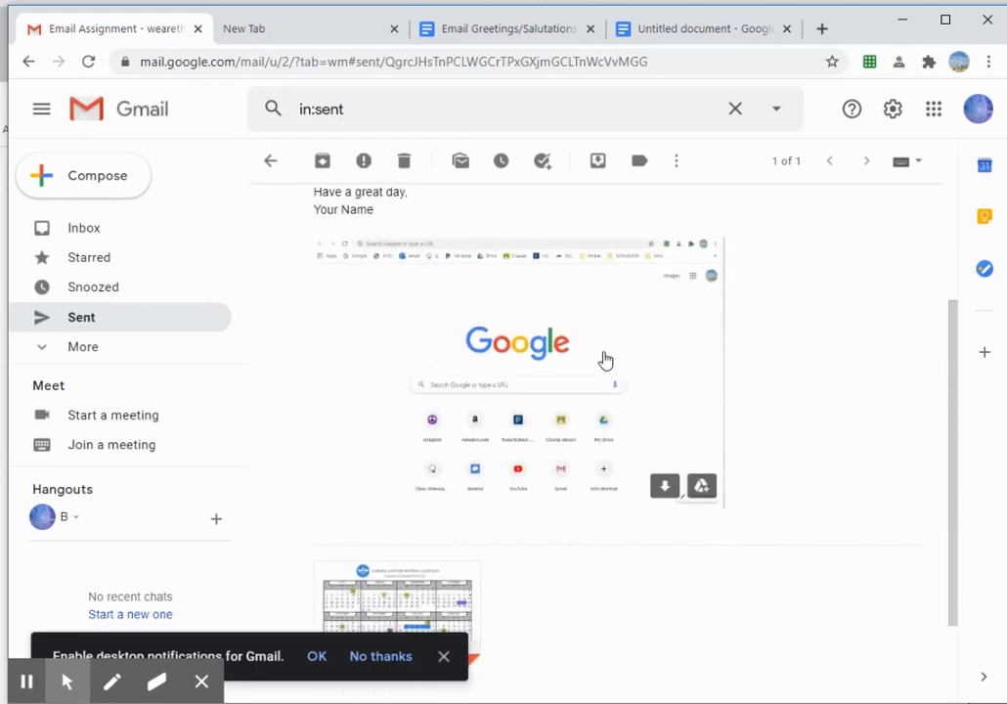
scroll(528, 381, "up", 3)
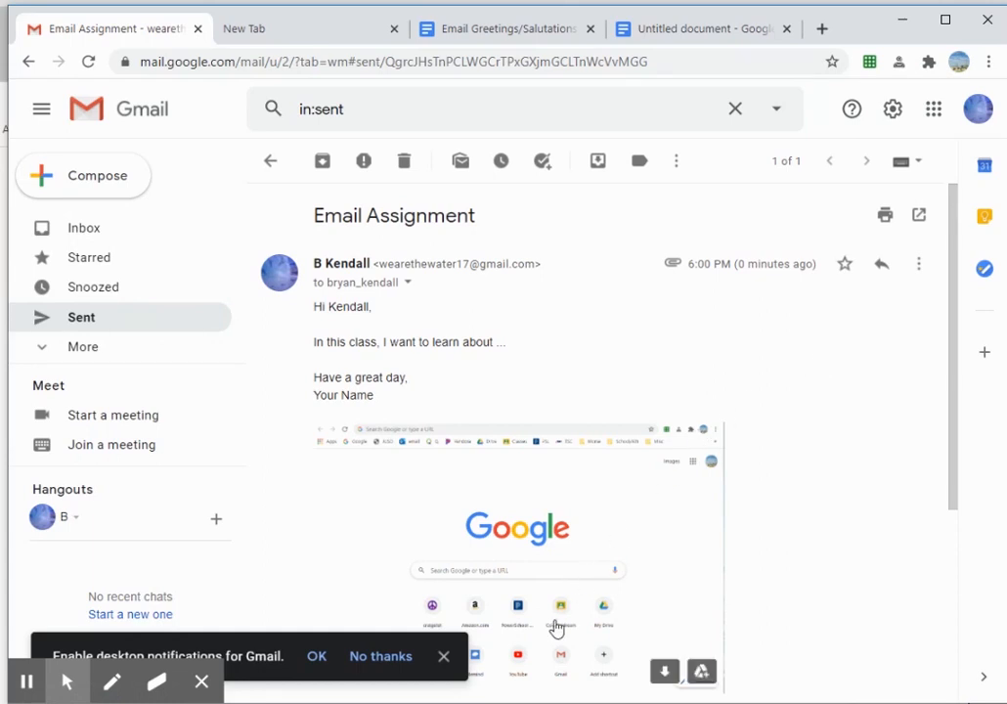
left_click(444, 657)
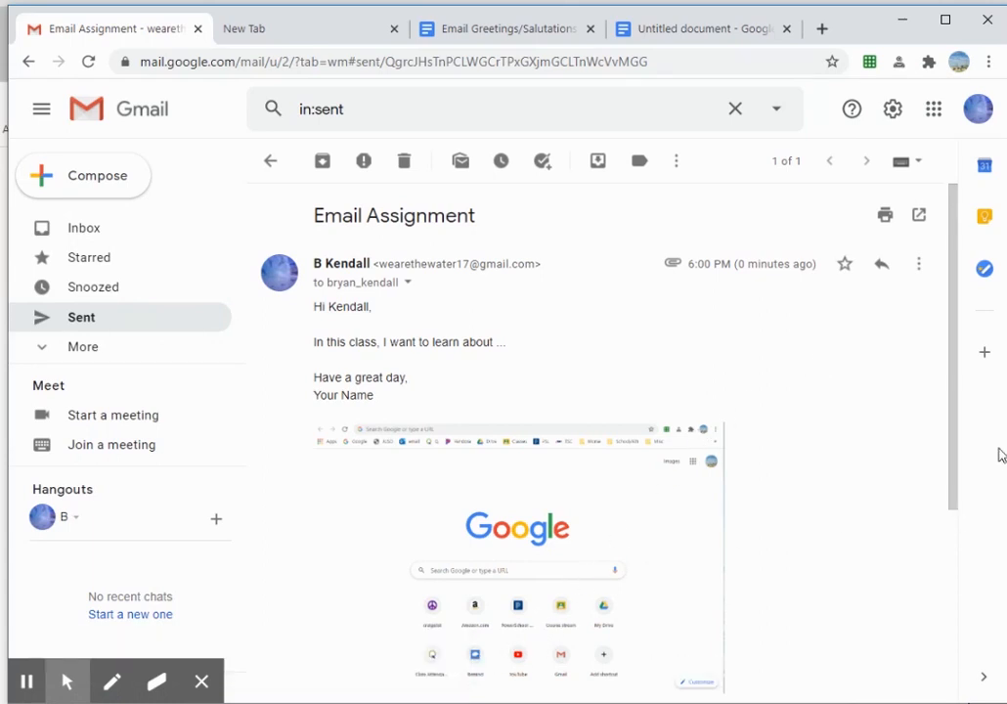